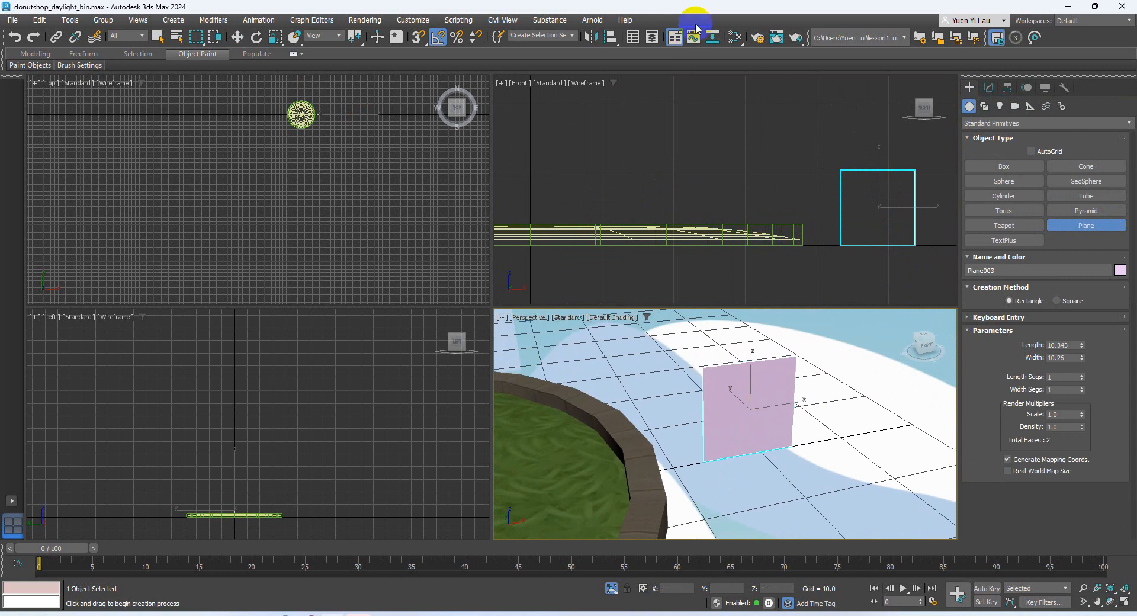
Add a new Standard (Legacy) material node and a Bitmap map node loaded with grass.png, placing the map beside the material.
middle_click_drag(470, 340, 424, 238)
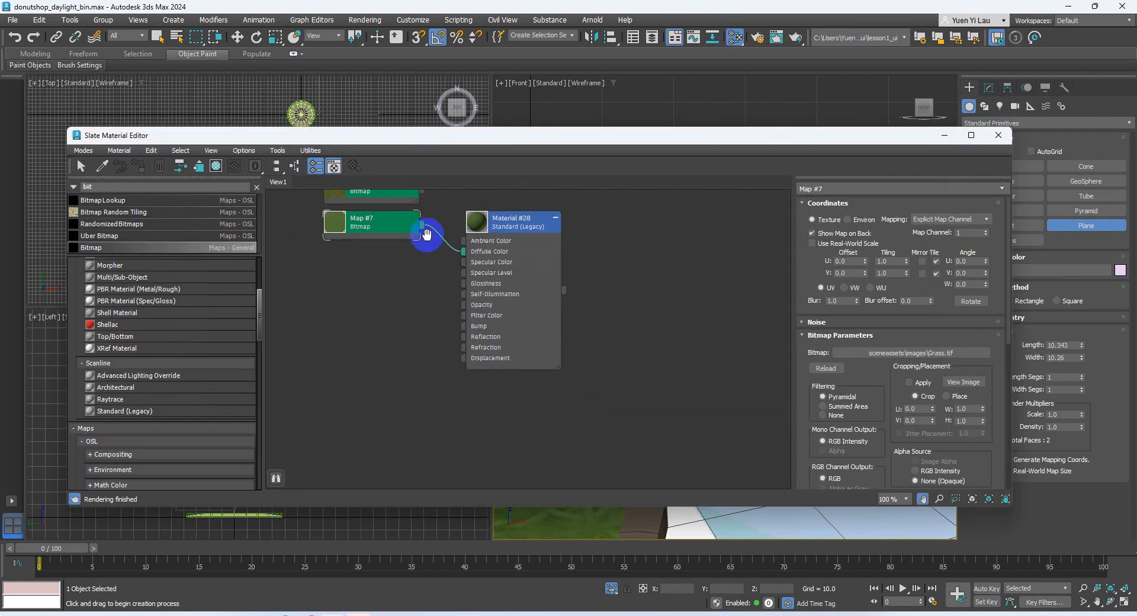
left_click_drag(126, 409, 478, 388)
left_click_drag(115, 253, 367, 355)
left_click_drag(525, 123, 521, 222)
left_click(229, 114)
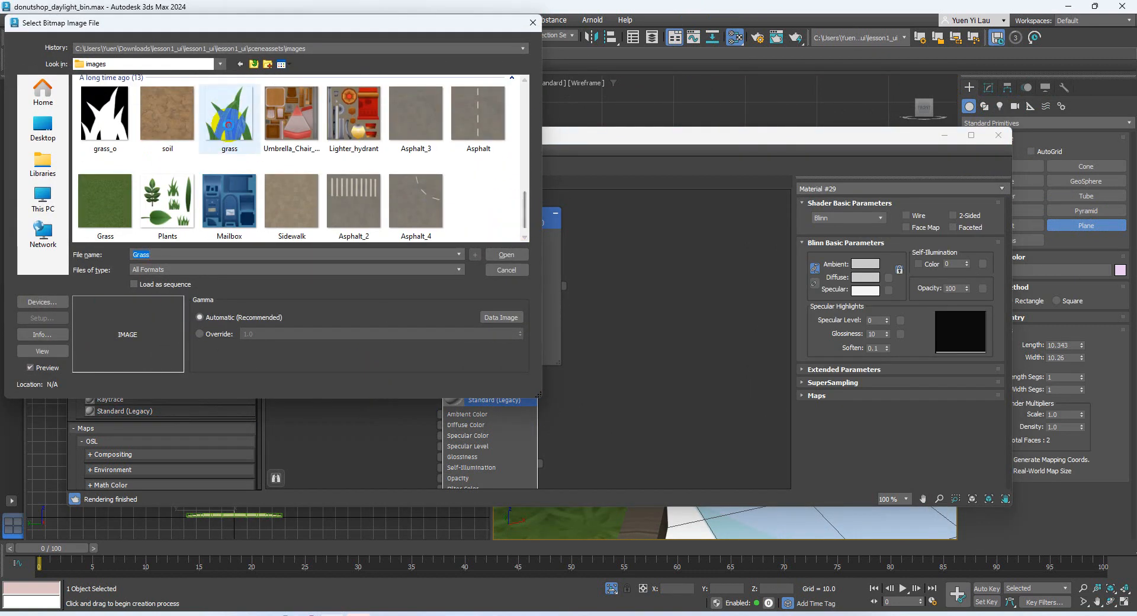
double_click(229, 124)
left_click_drag(391, 379, 384, 414)
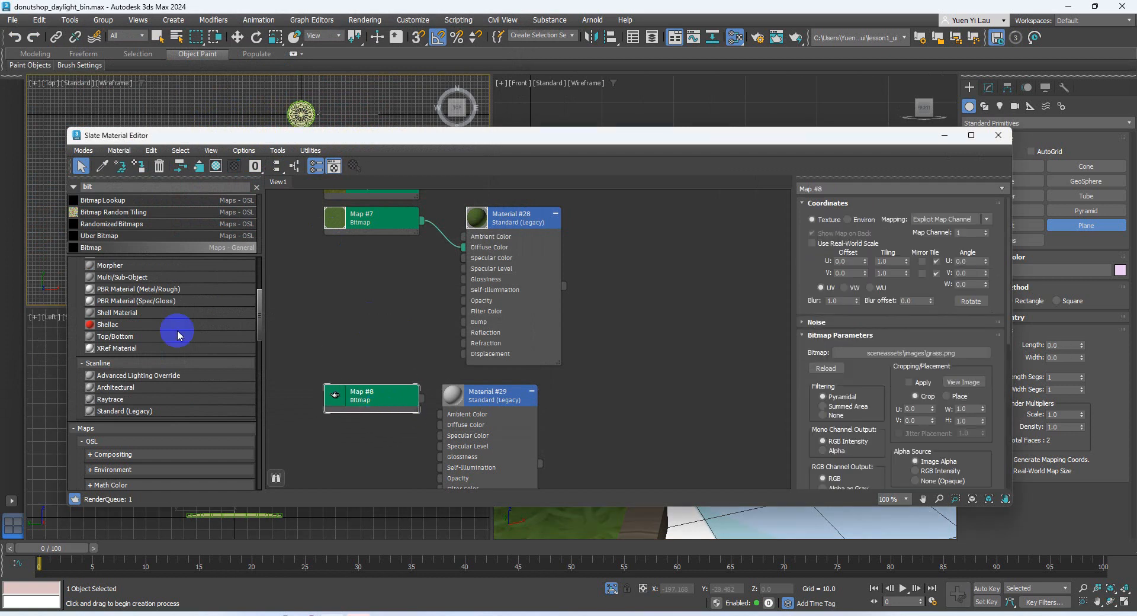
Add a second Bitmap map node loaded with the black-and-white mask grass_o.jpg.
double_click(102, 248)
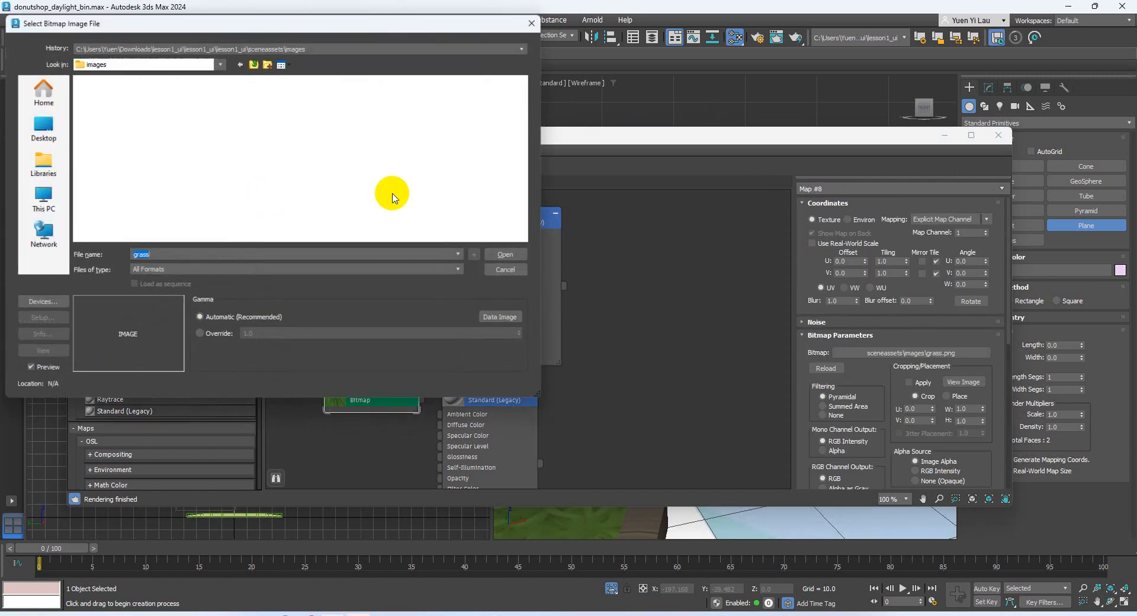
left_click_drag(526, 113, 537, 211)
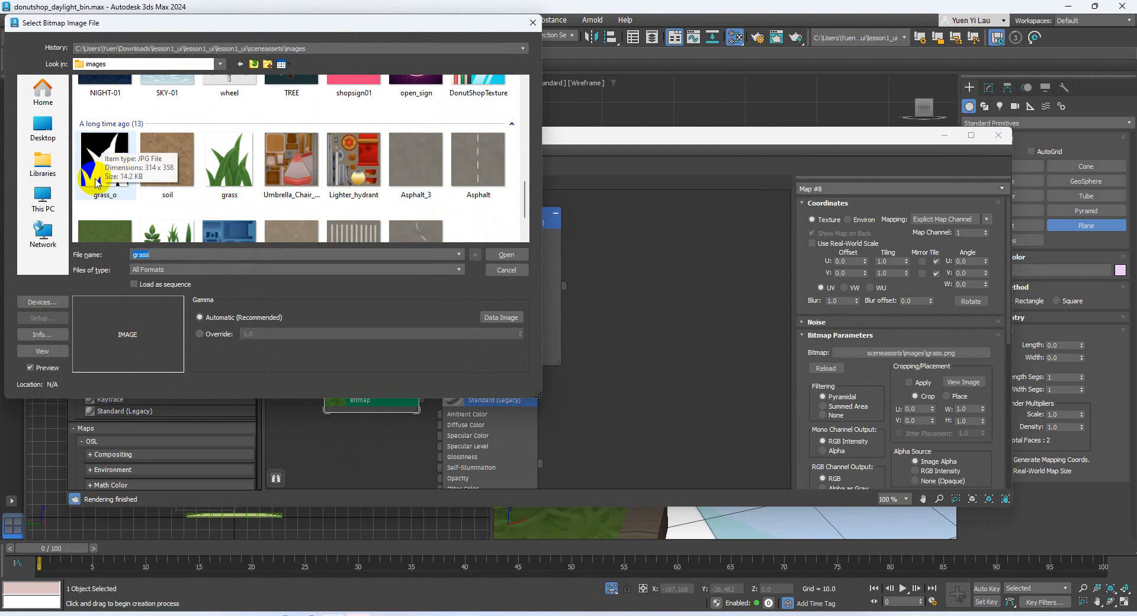
double_click(97, 146)
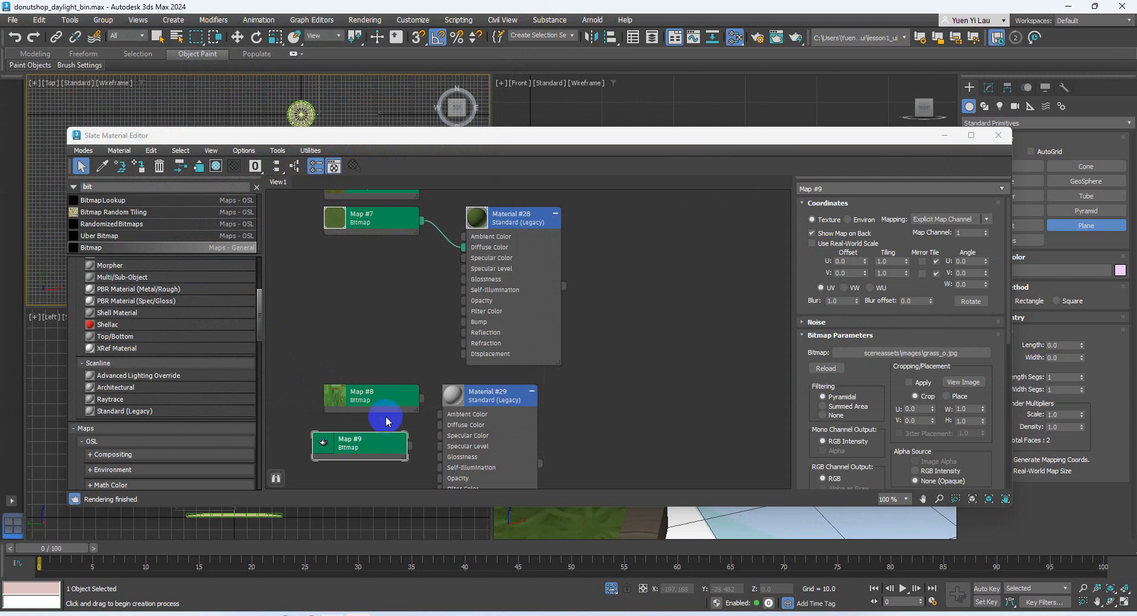
Connect the grass.png map to the new material's Diffuse Color and the grass_o.jpg map to its Opacity.
middle_click_drag(433, 396, 446, 235)
scroll(397, 312, "up", 1)
left_click_drag(425, 280, 459, 318)
left_click_drag(392, 287, 418, 326)
left_click_drag(409, 228, 422, 267)
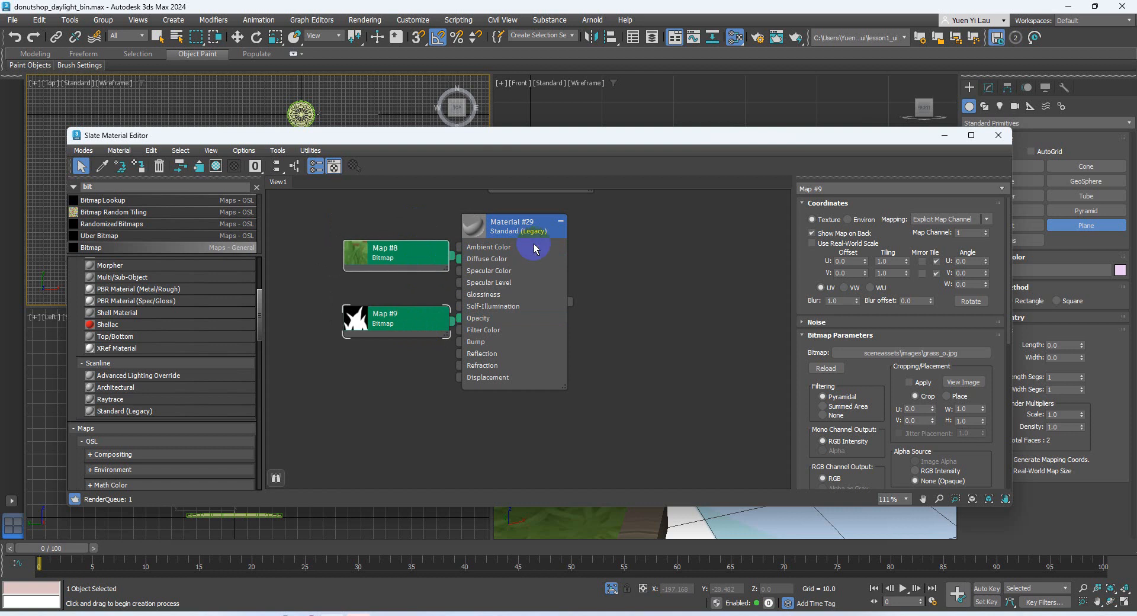
Enlarge the new grass material's preview and assign the material to the upright plane in the Perspective view.
double_click(476, 228)
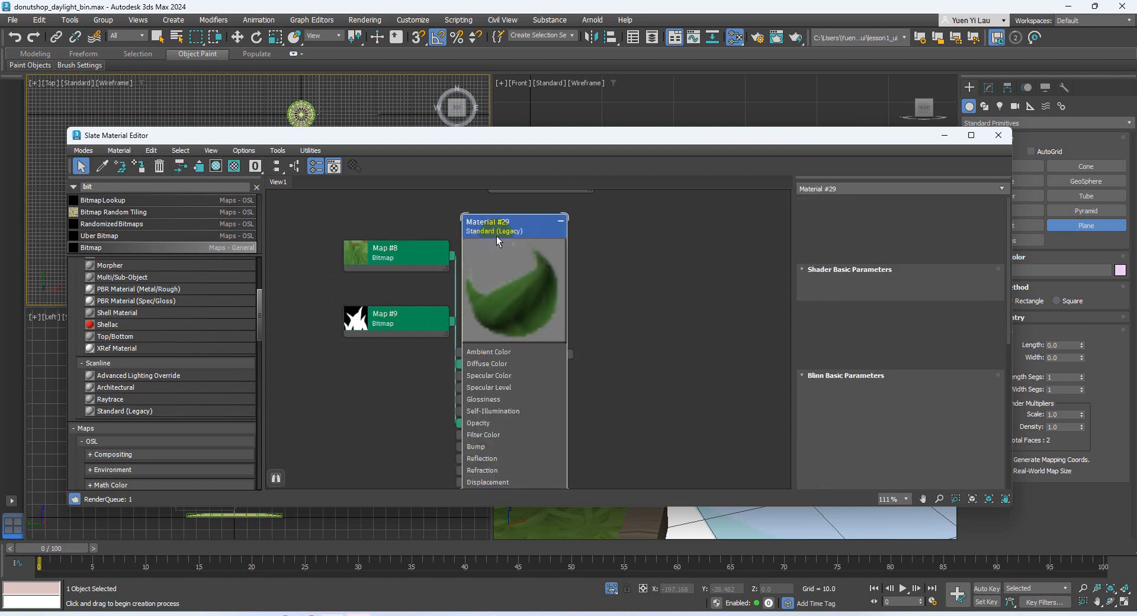
left_click_drag(682, 153, 394, 176)
left_click_drag(308, 377, 821, 425)
scroll(822, 426, "up", 2)
middle_click_drag(822, 425, 819, 401, "alt")
Change the Perspective viewport's background from the environment background to a gradient color.
mouse_move(622, 164)
left_mouse_down()
mouse_move(327, 192)
mouse_move(356, 186)
left_mouse_up()
left_click(613, 317)
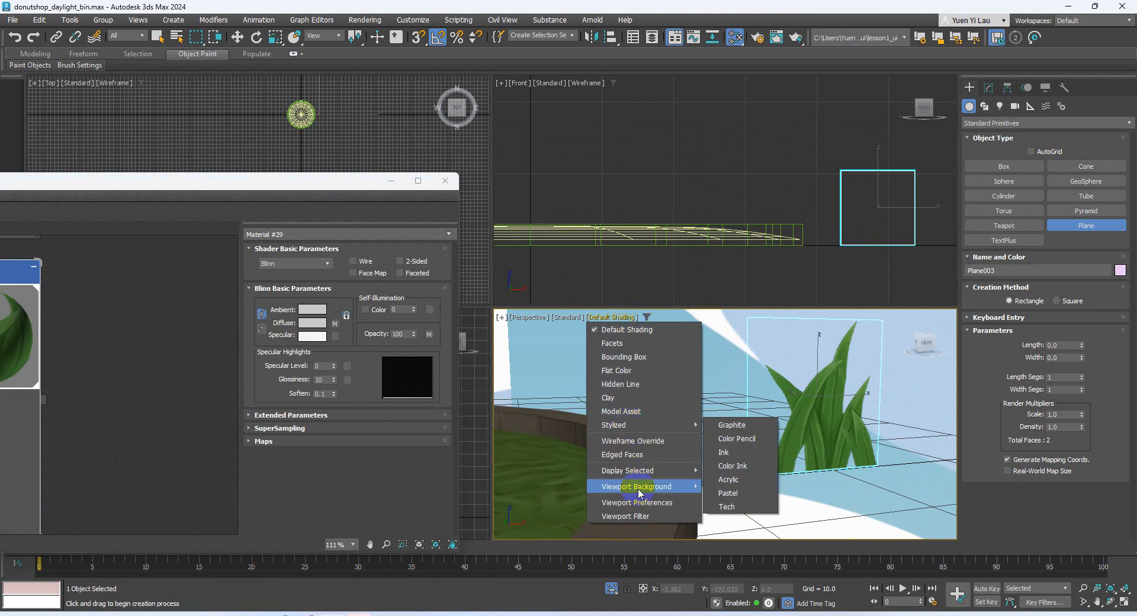
mouse_move(638, 491)
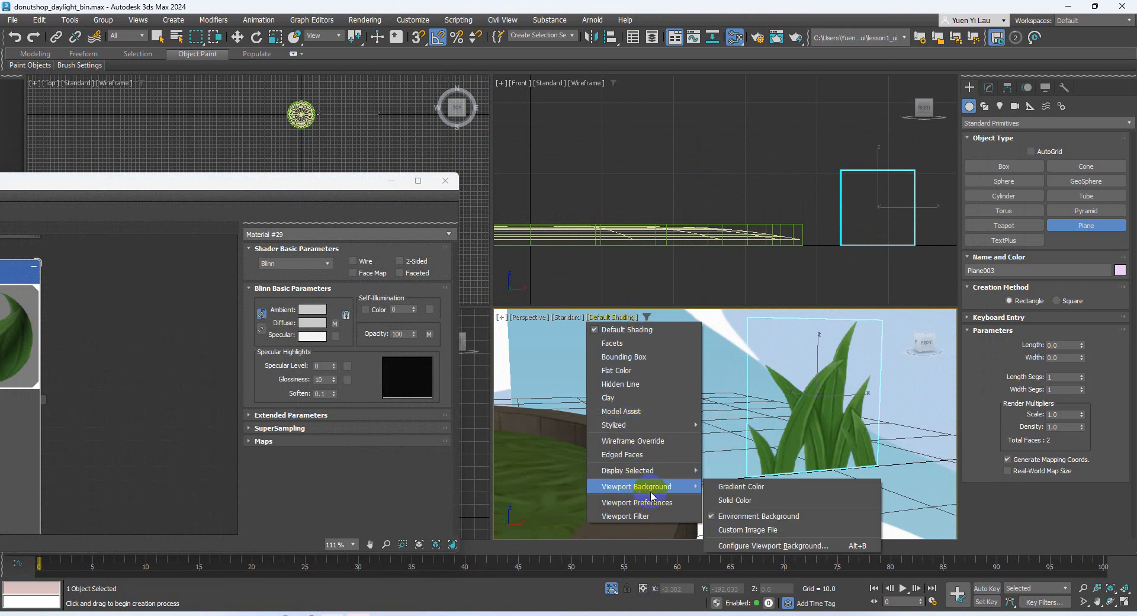
left_click(754, 498)
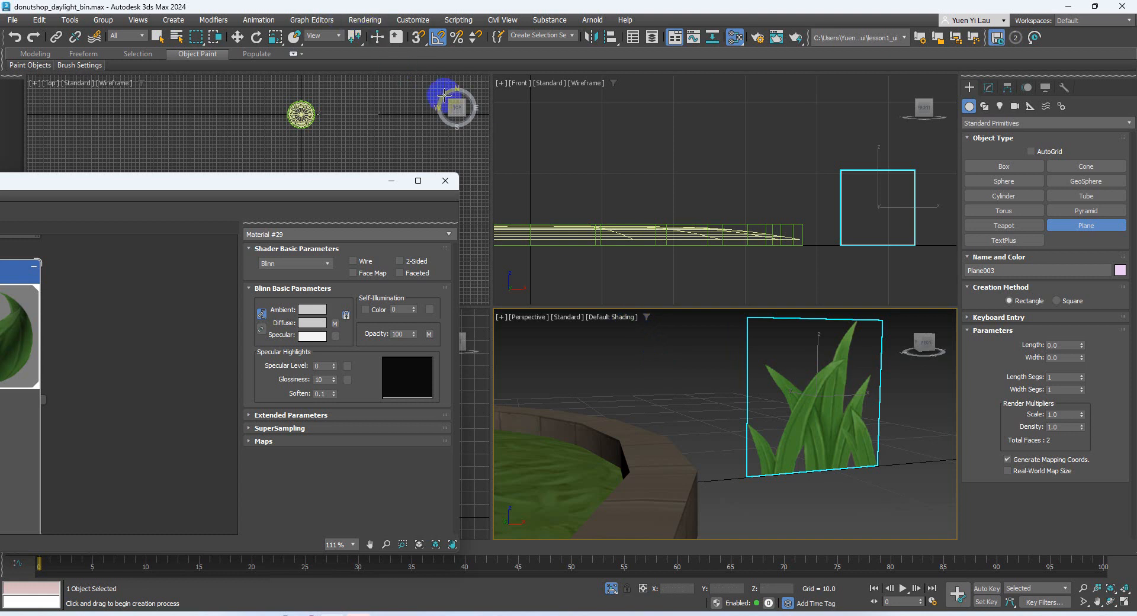
left_click(365, 20)
left_click(406, 199)
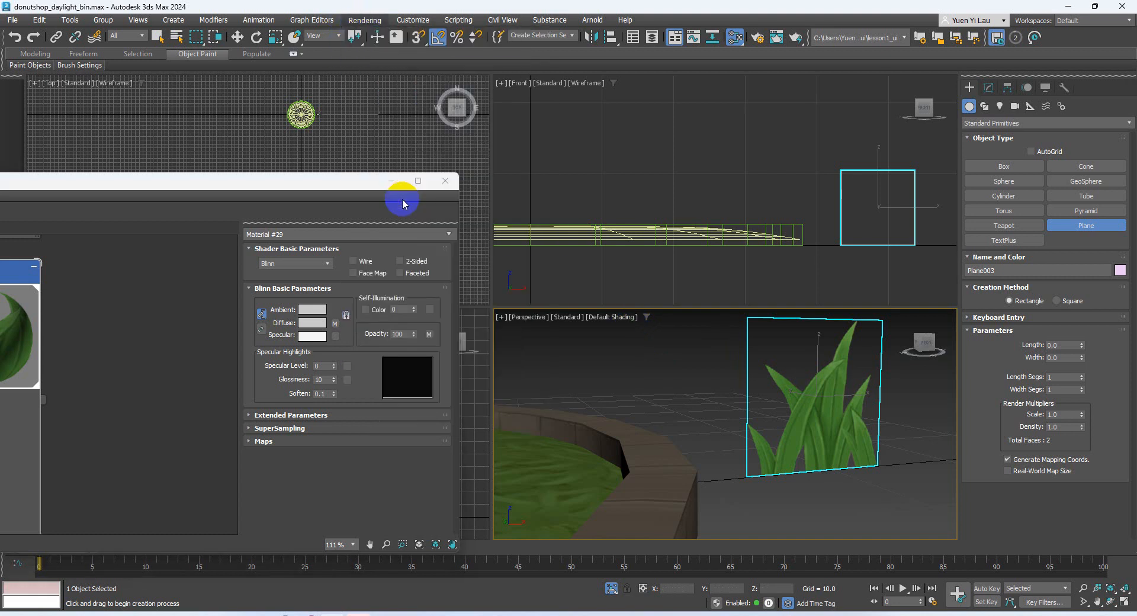
left_click(450, 195)
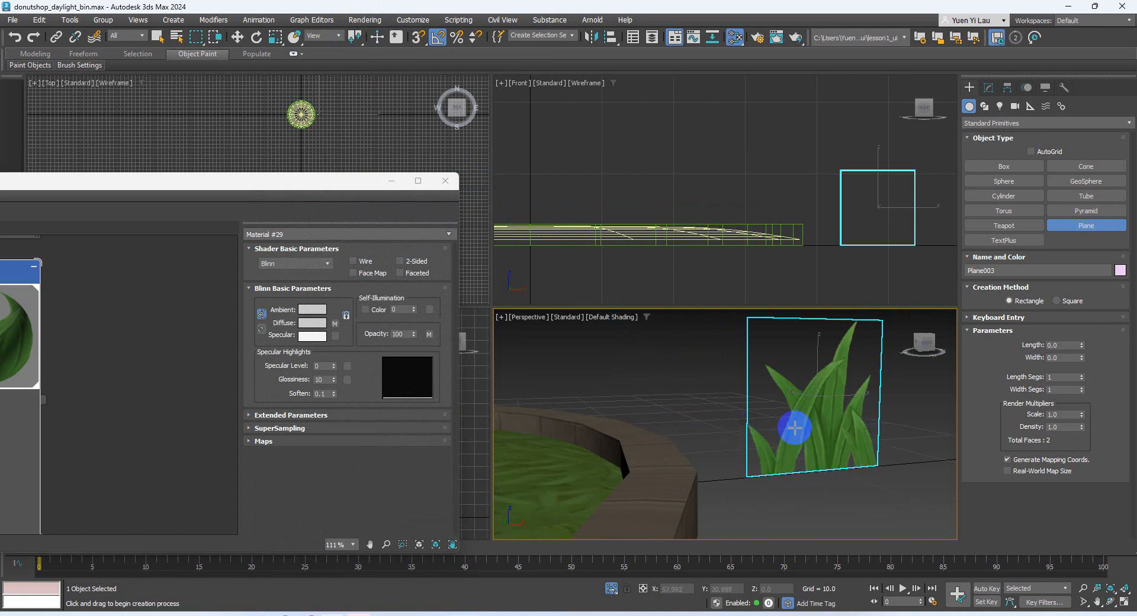
Deselect the grass plane and examine its top edge near the blade tip up close for stray lines.
middle_click_drag(725, 422, 837, 406, "alt")
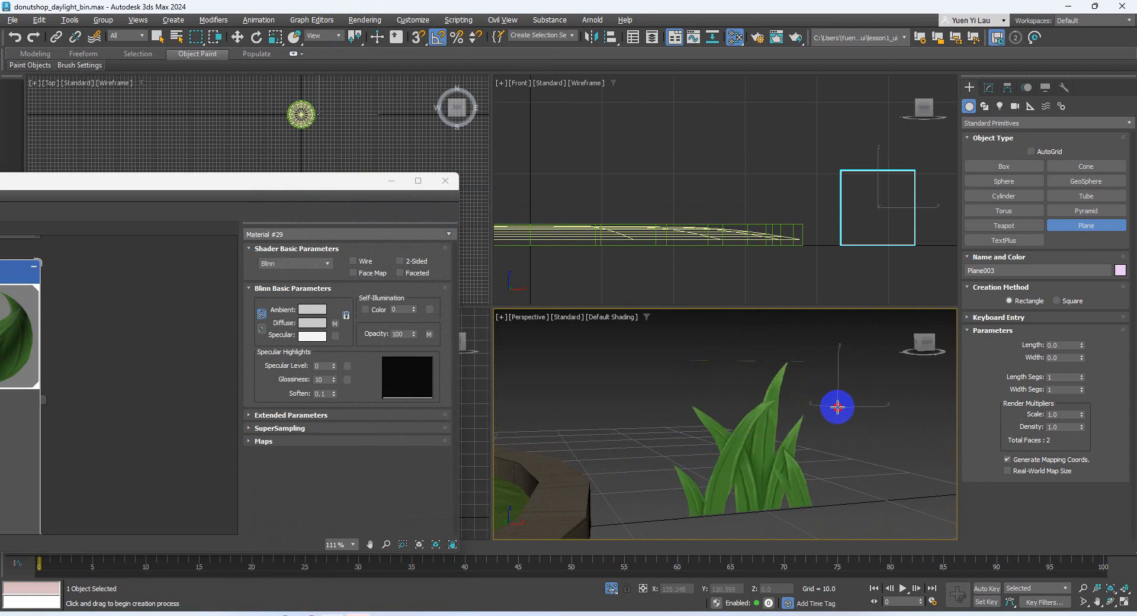
left_click(238, 37)
left_click(638, 355)
middle_click_drag(736, 355, 747, 438)
scroll(706, 396, "up", 4)
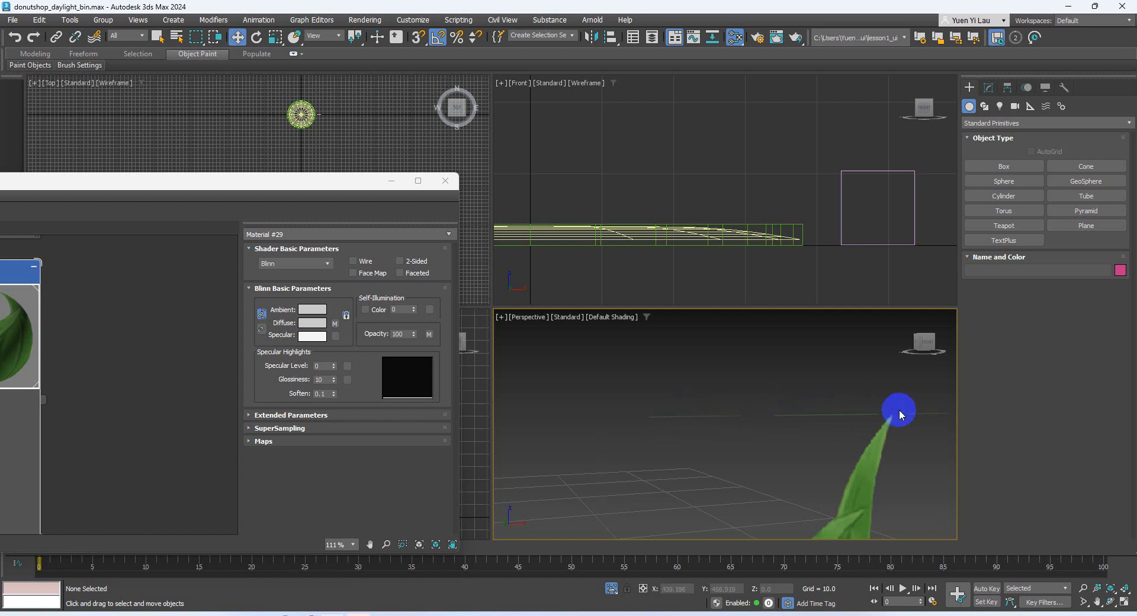
Try a U tiling of 12.5 on the grass.png diffuse map and reset it to 1.
left_click_drag(151, 183, 431, 149)
left_click(112, 268)
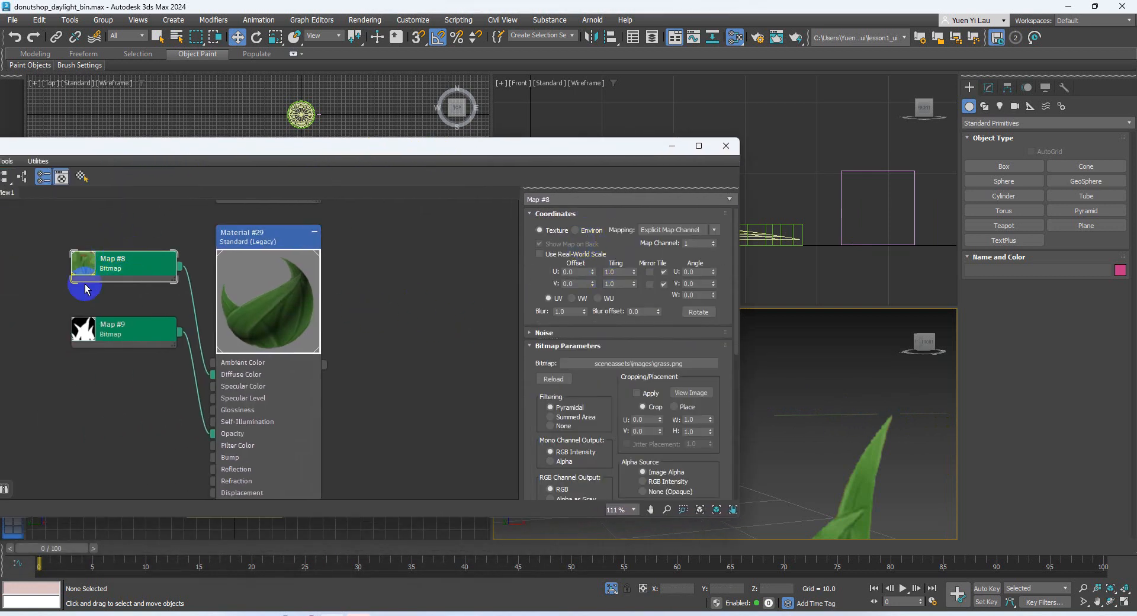
left_click(648, 285)
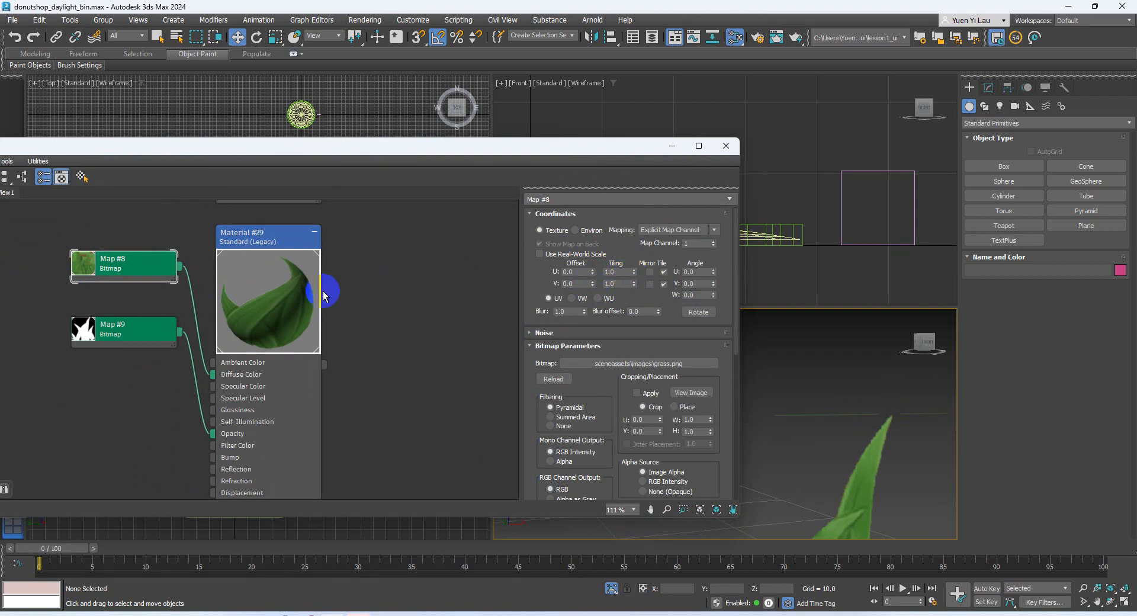
left_click_drag(631, 272, 635, 198)
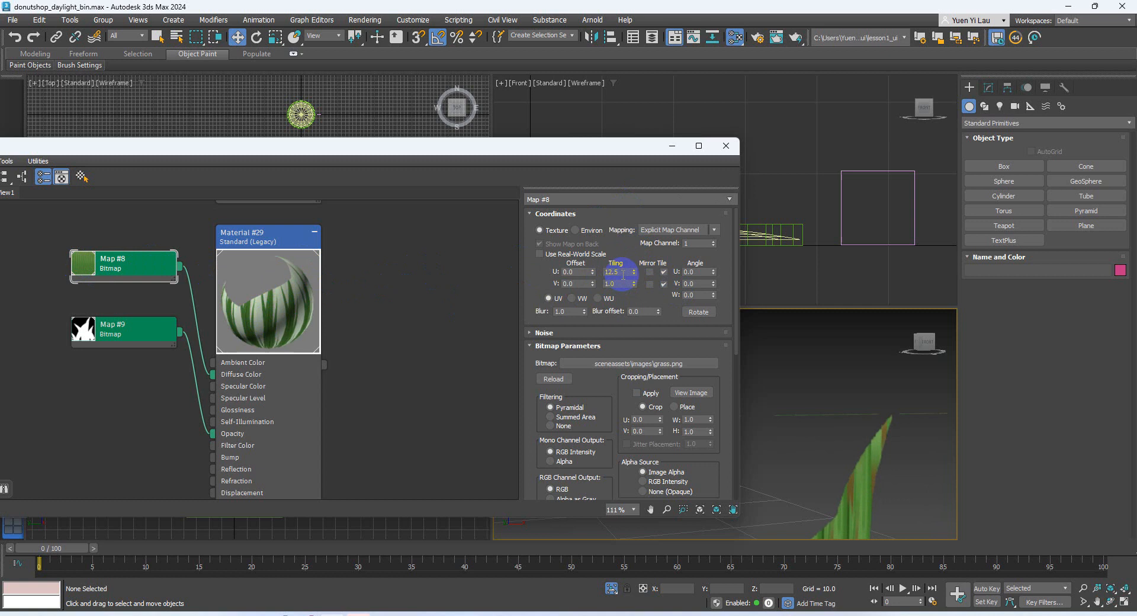
type("1")
key("Return")
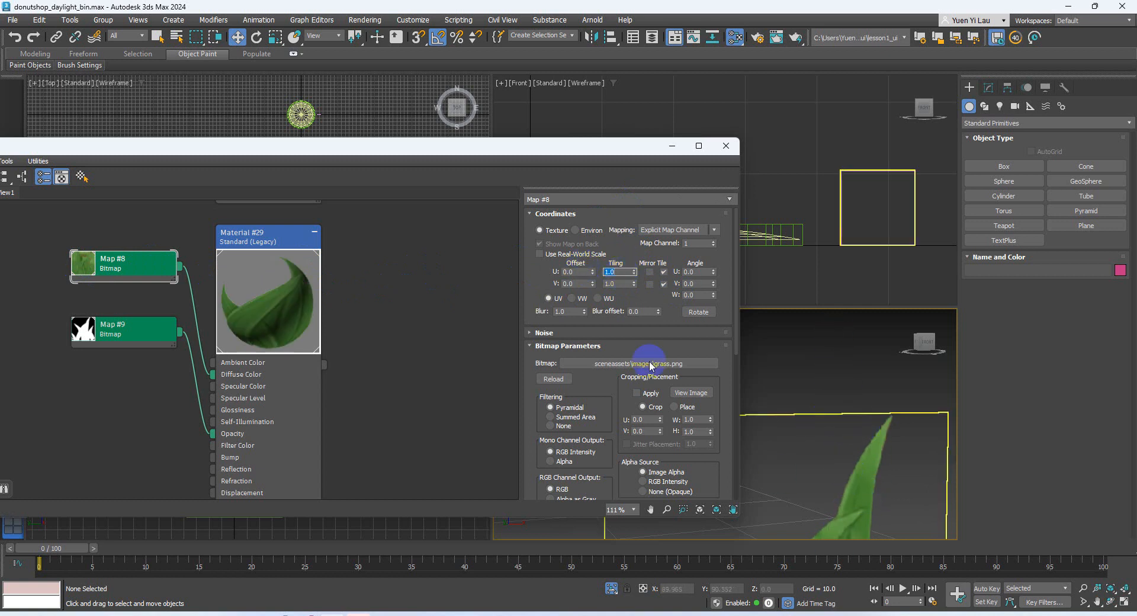
Set the V tiling to 0.99 on both the grass.png diffuse map and the grass_o.jpg opacity map.
left_click(617, 283)
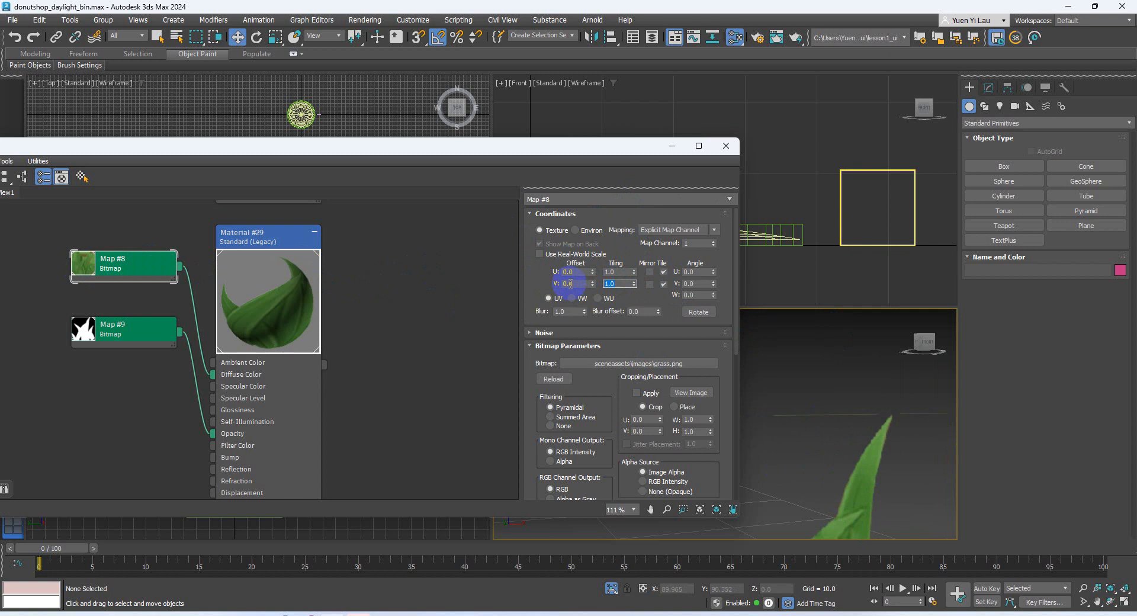
type("0.99")
key("Return")
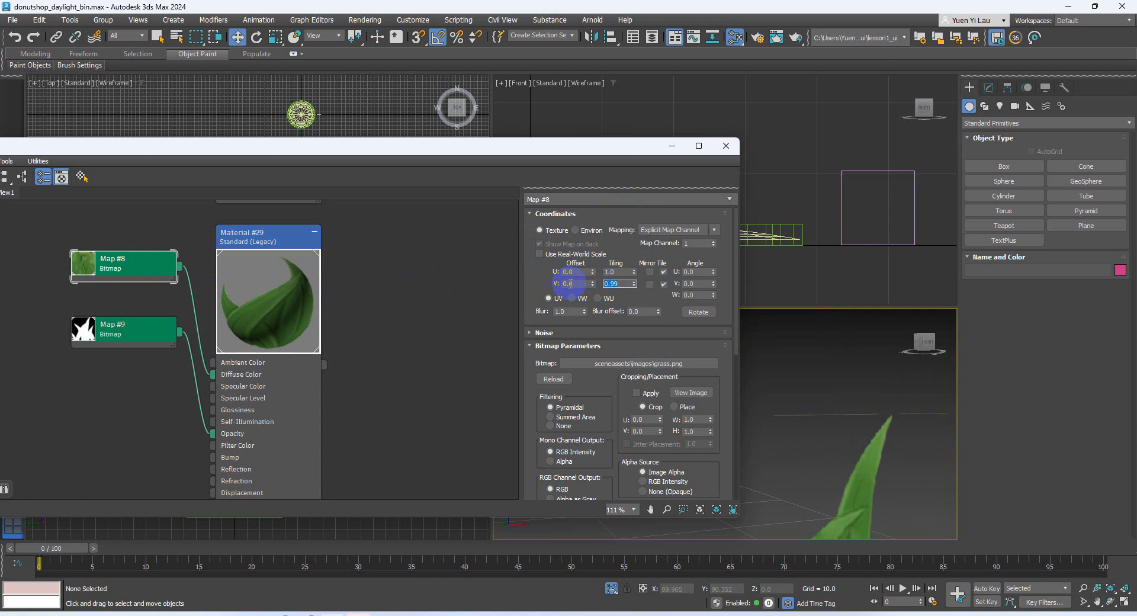
double_click(118, 337)
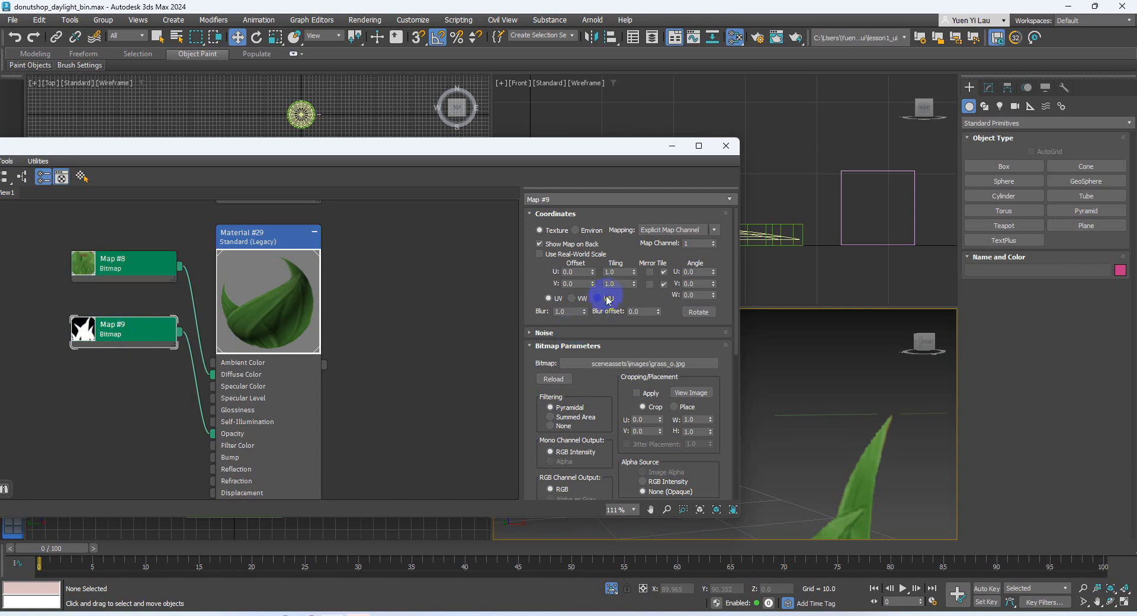
left_click(921, 456)
left_click(884, 423)
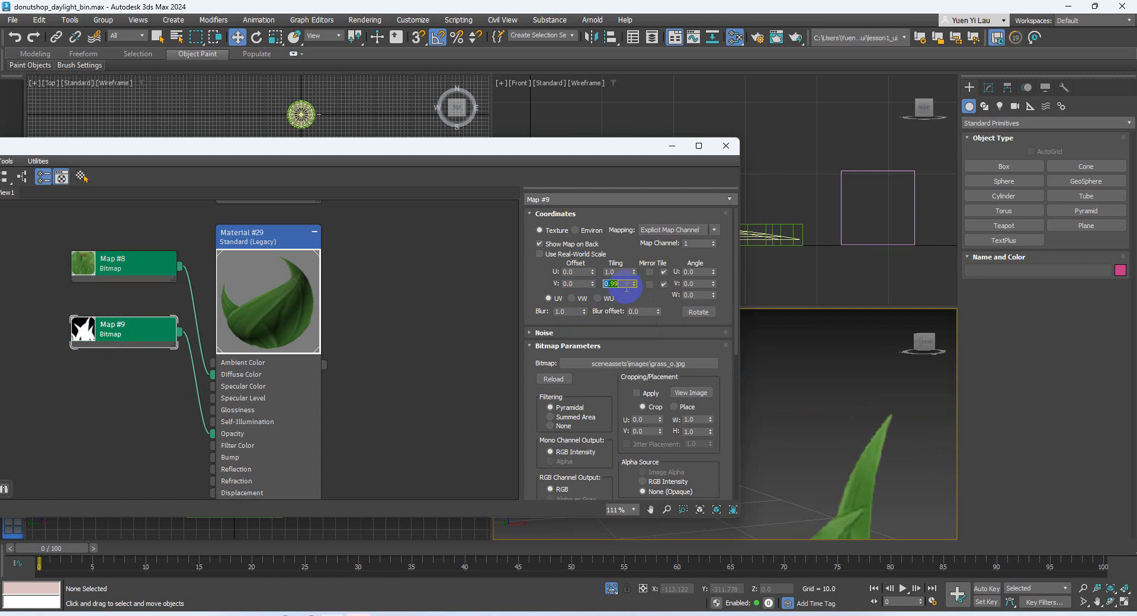
Try to adjust the crop region at the top of the grass_o.jpg opacity map with cropping applied, and turn cropping off again.
left_click(688, 393)
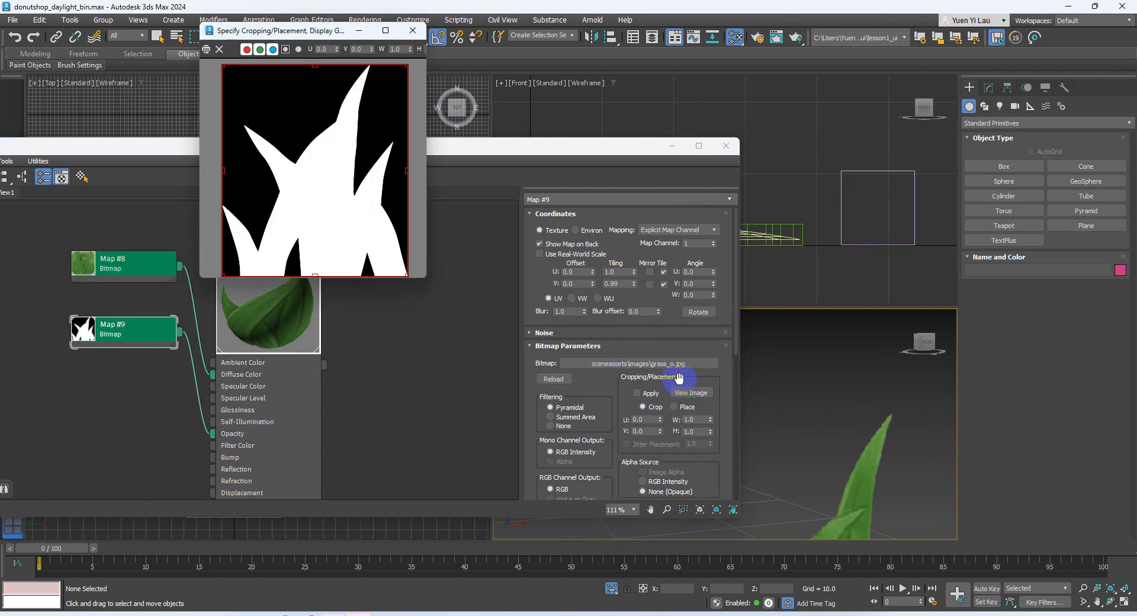
left_click(650, 396)
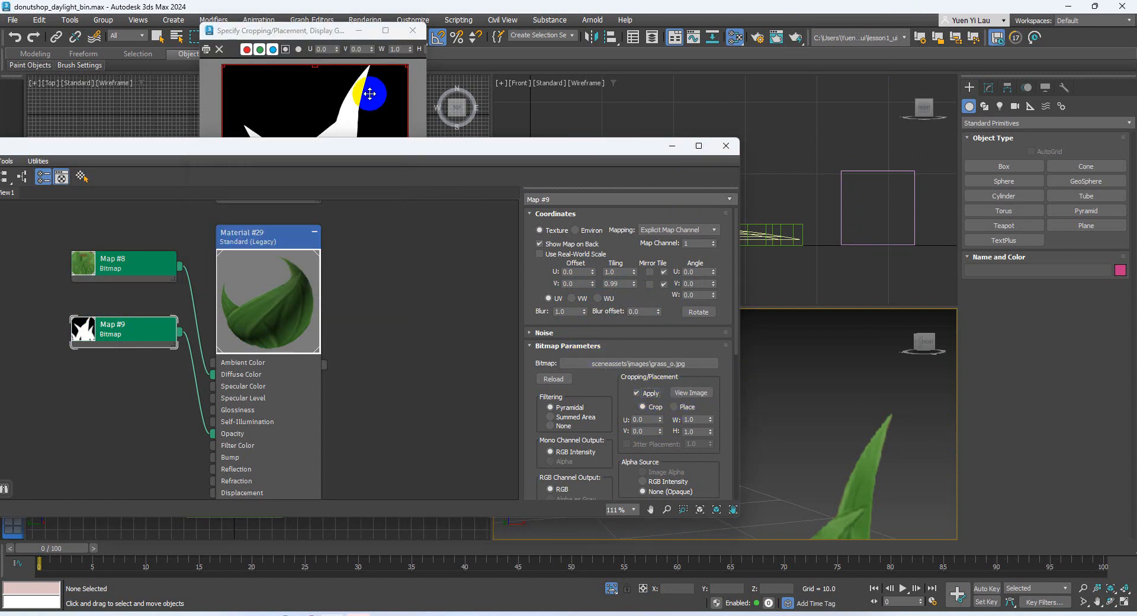
left_click_drag(316, 65, 316, 4)
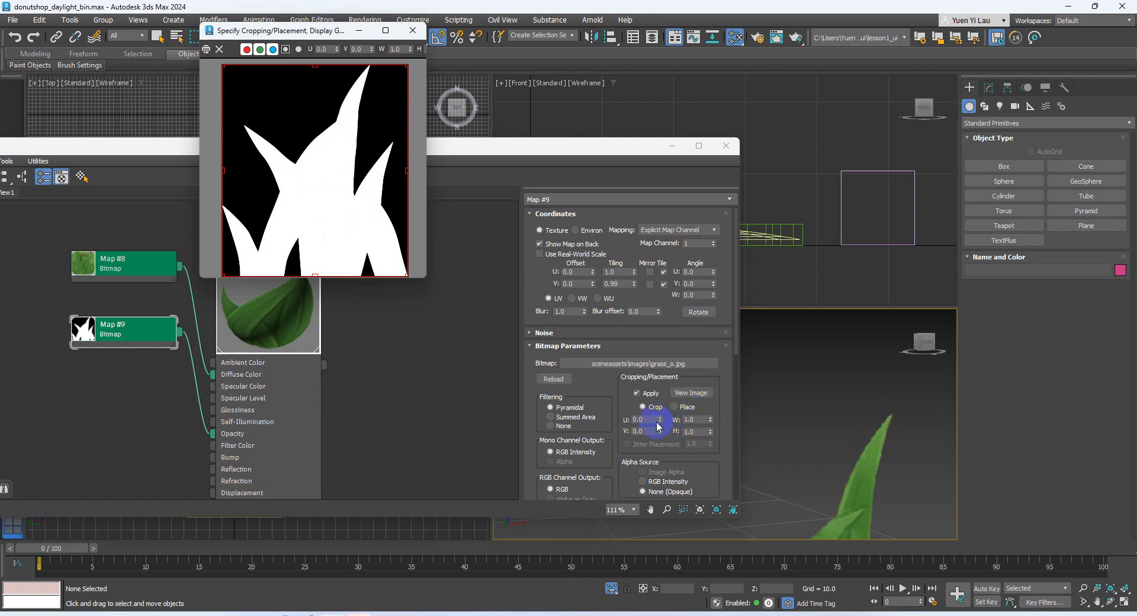
left_click(637, 393)
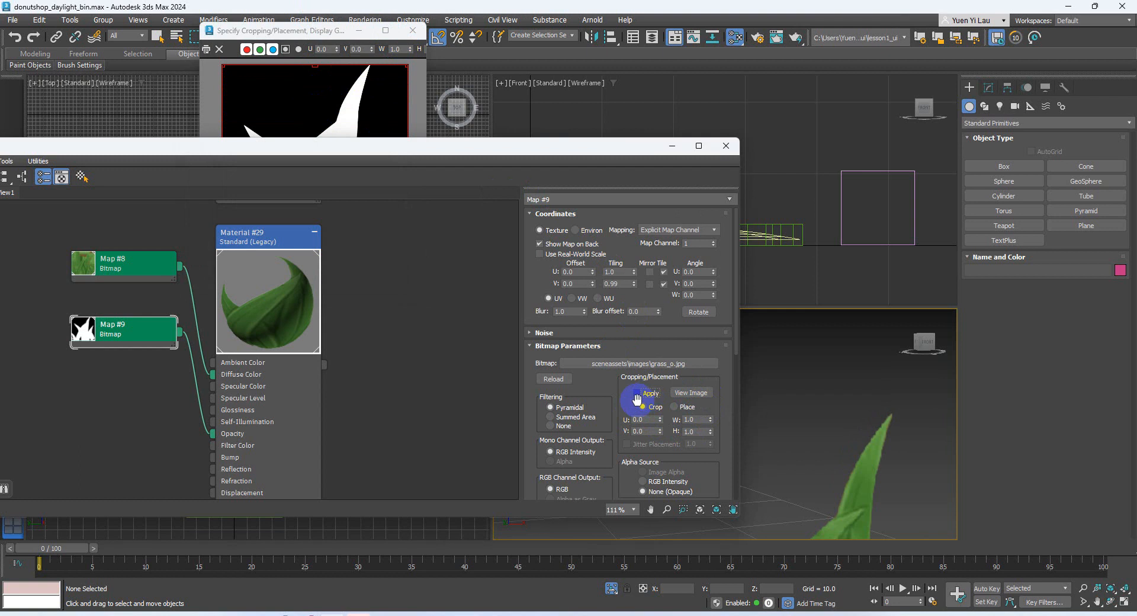
left_click(775, 162)
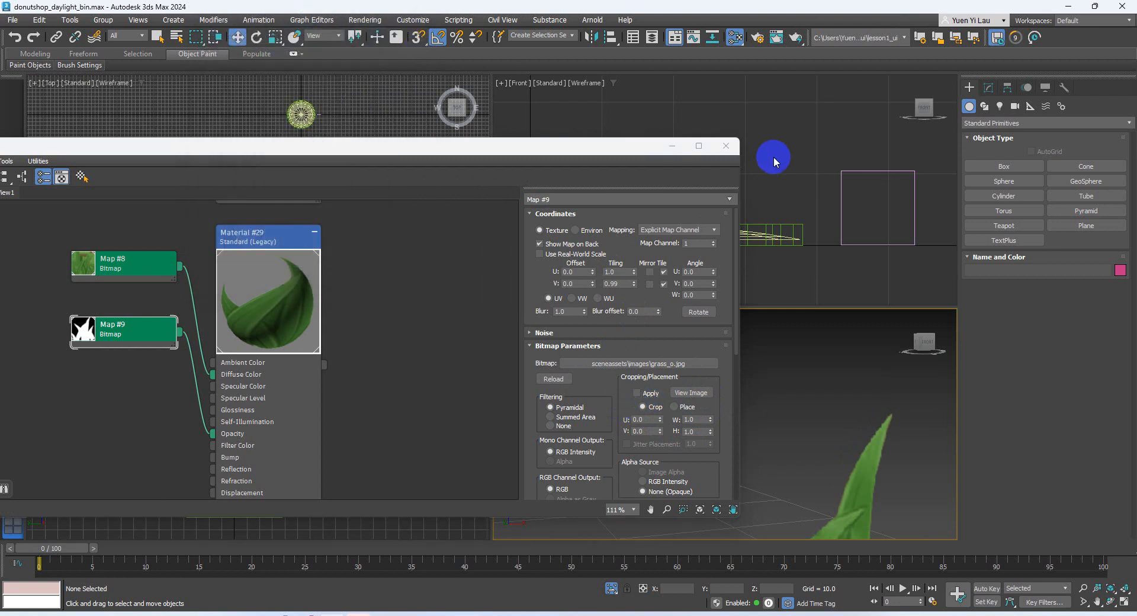
Close the Material Editor, select the grass plane and examine its back side.
left_click(732, 154)
scroll(820, 428, "down", 3)
middle_click_drag(819, 429, 796, 451, "alt")
left_click(814, 492)
middle_click_drag(814, 492, 730, 427, "alt")
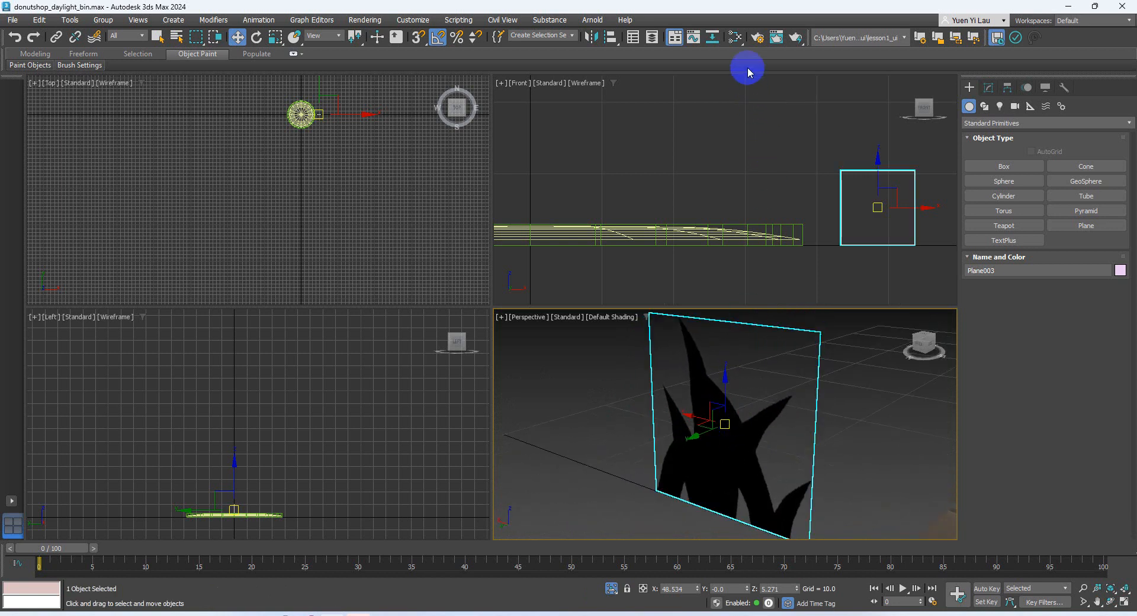
Make the grass material 2-Sided and check the plane from behind.
left_click(736, 39)
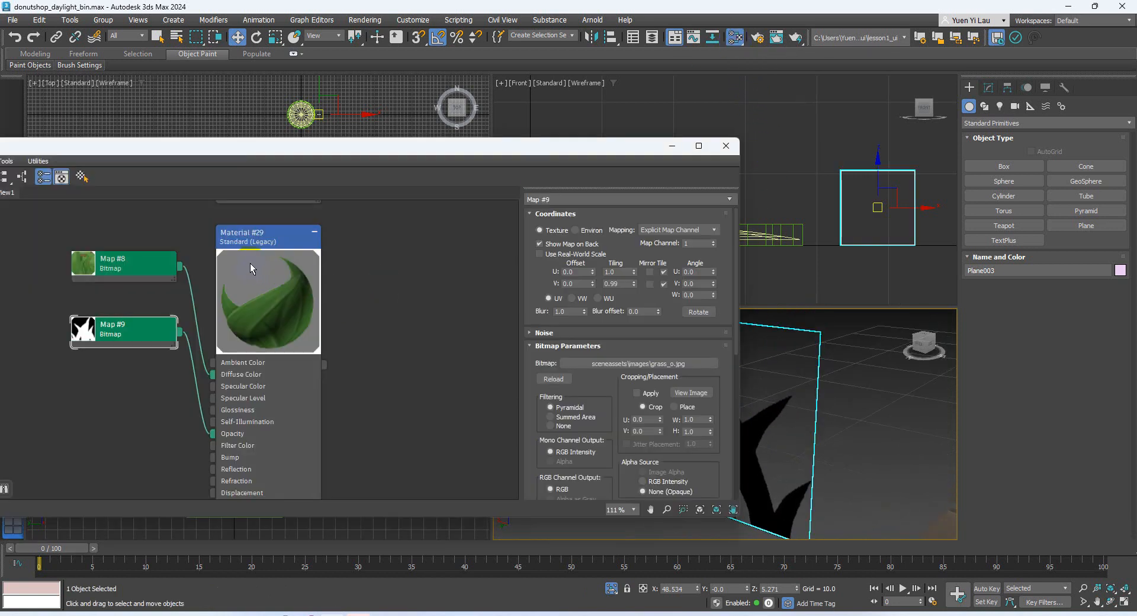
left_click(259, 244)
double_click(249, 240)
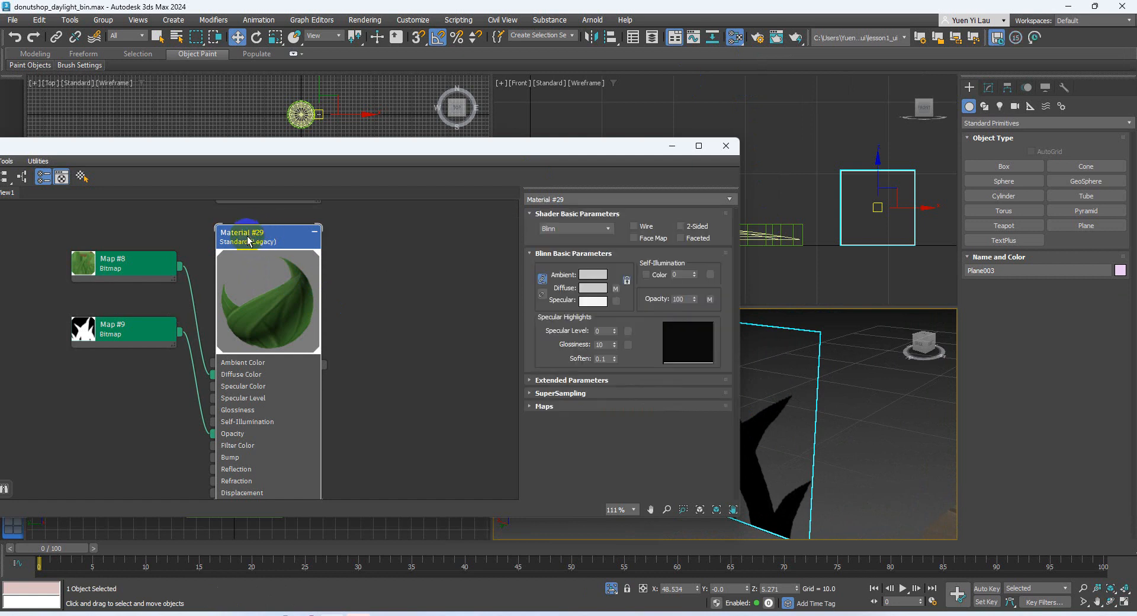
left_click(705, 227)
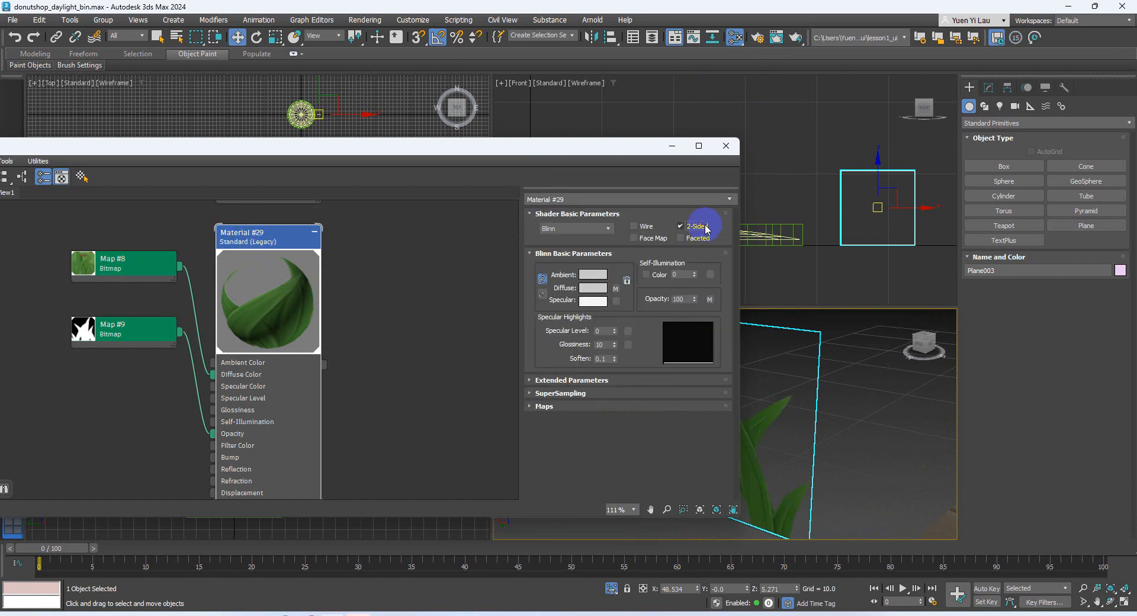
middle_click_drag(780, 375, 895, 445, "alt")
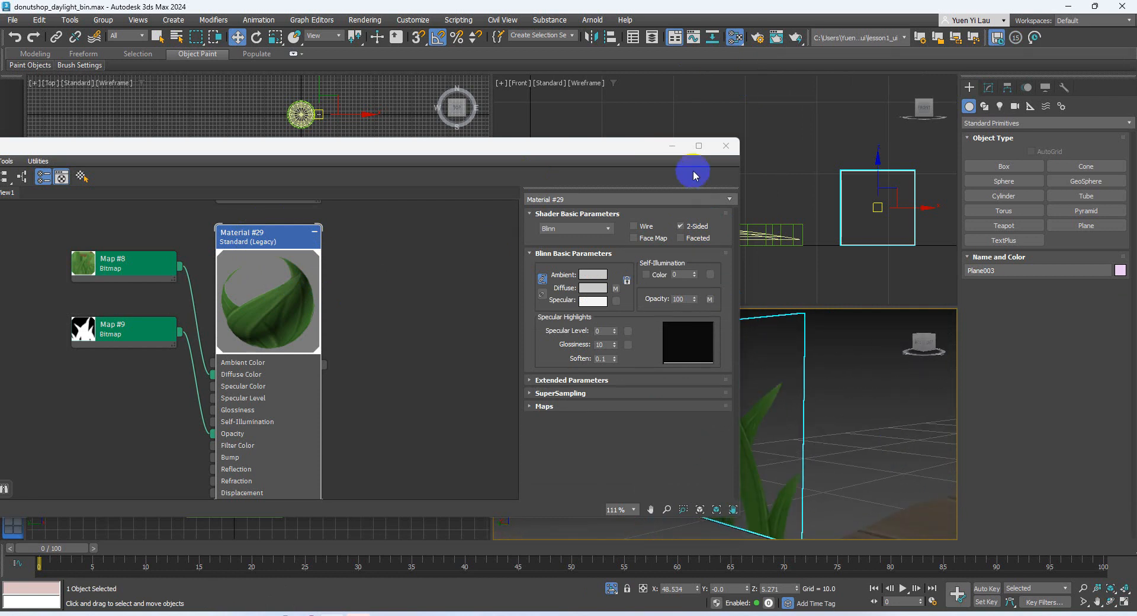
Close the Material Editor, give the grass plane 4 length and 4 width segments, and show edged faces in the perspective view.
left_click(726, 145)
middle_click_drag(748, 337, 747, 408, "alt")
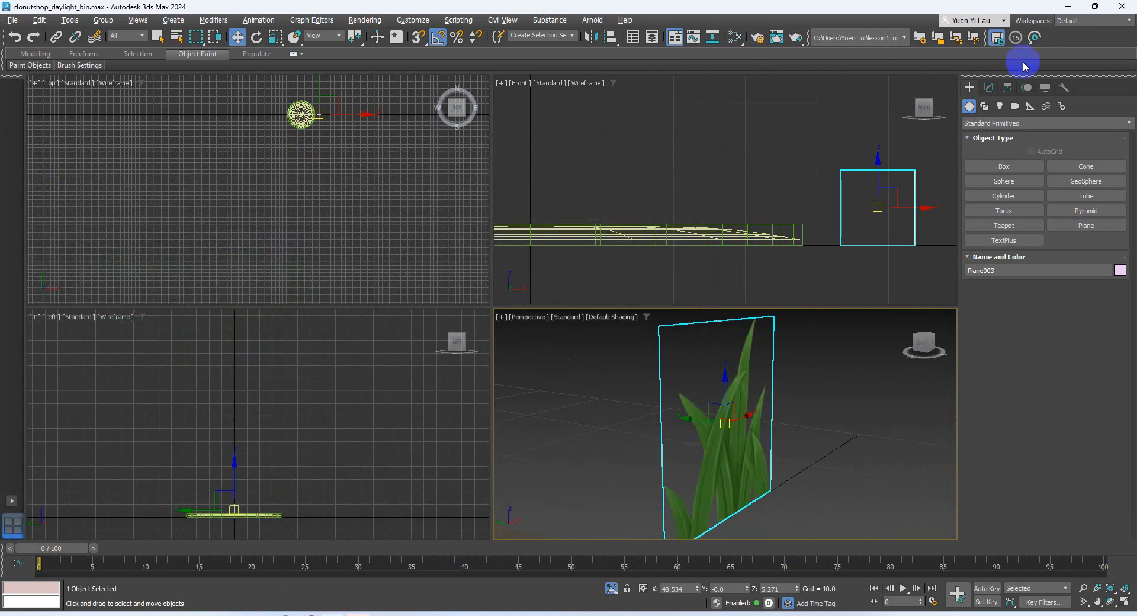
left_click(988, 88)
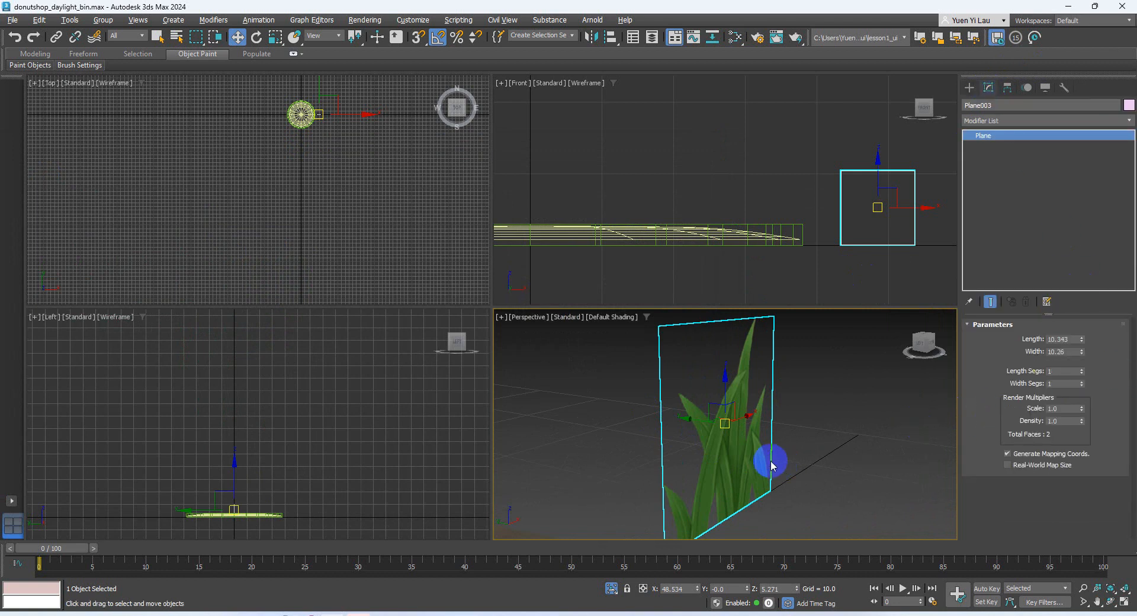
middle_click_drag(716, 464, 665, 460)
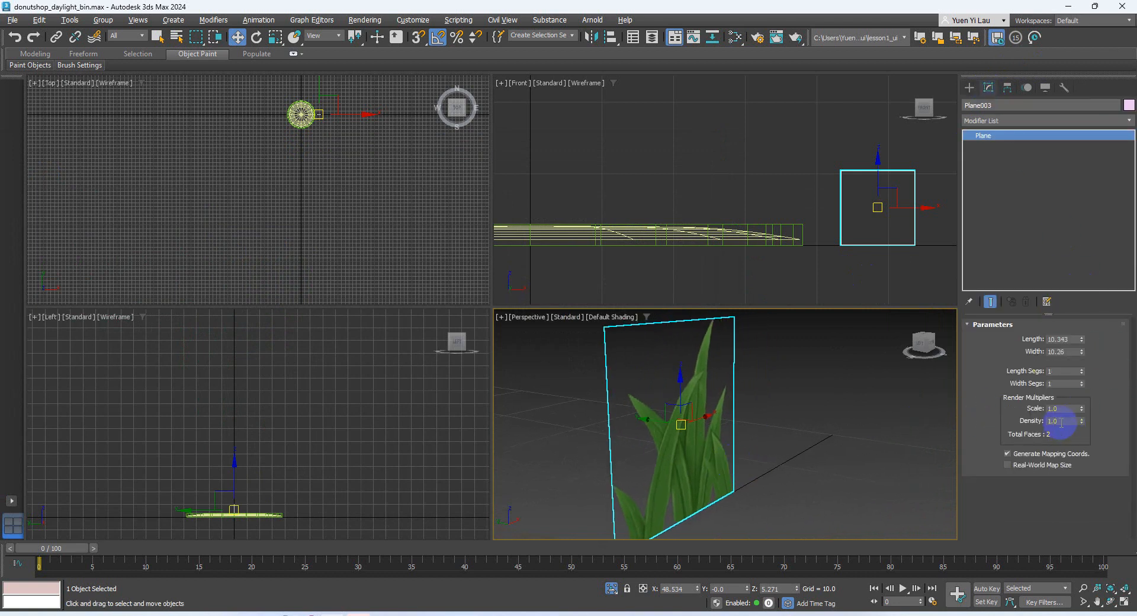
left_click(1057, 376)
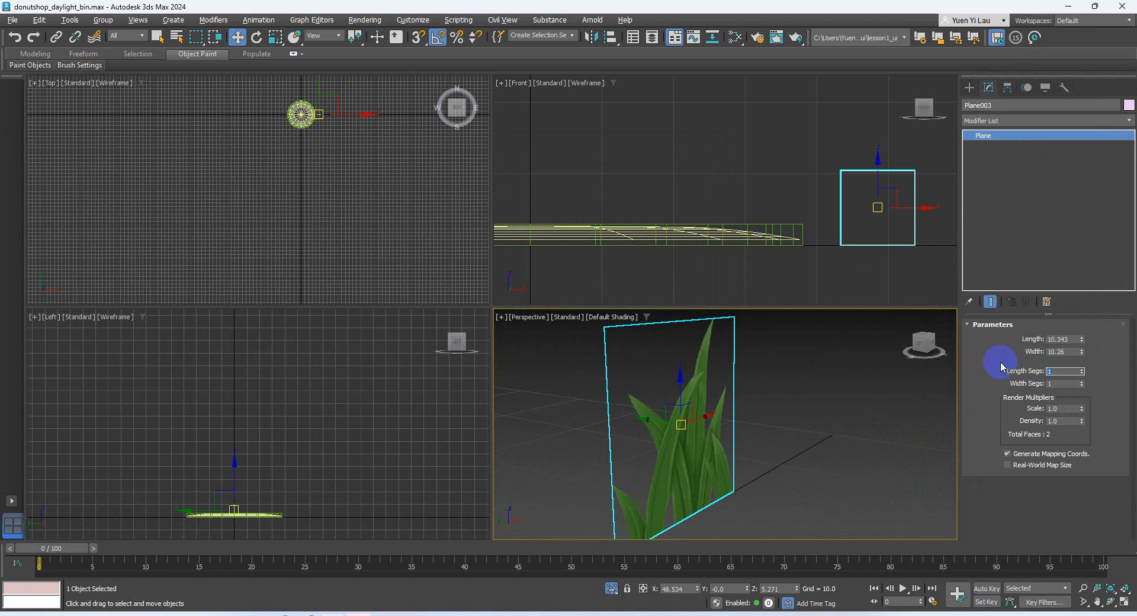
type("4")
key("Tab")
type("4")
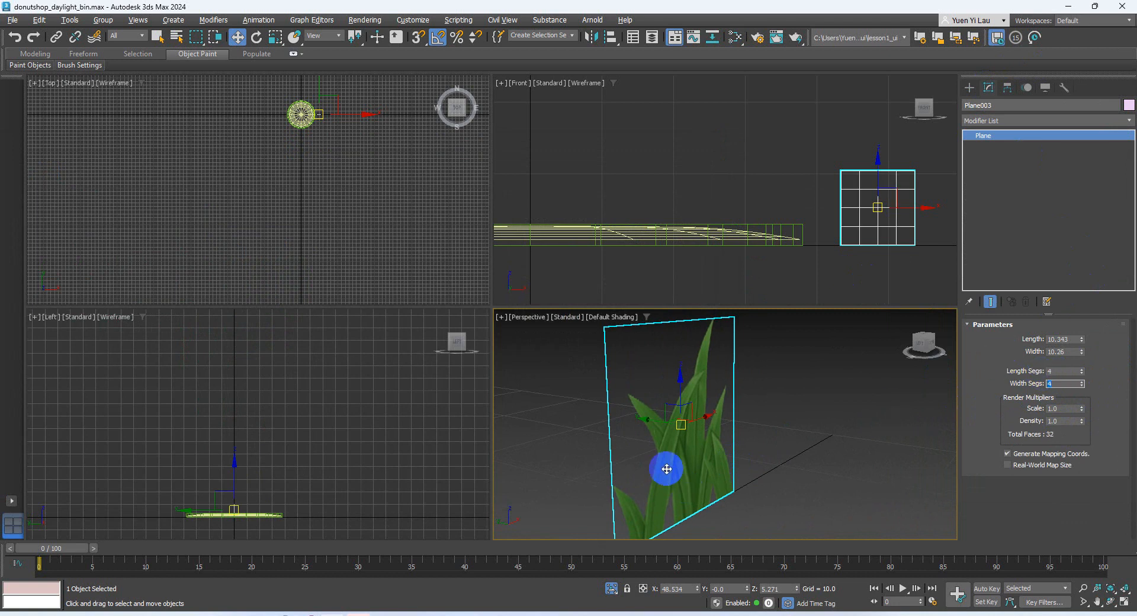
key("F4")
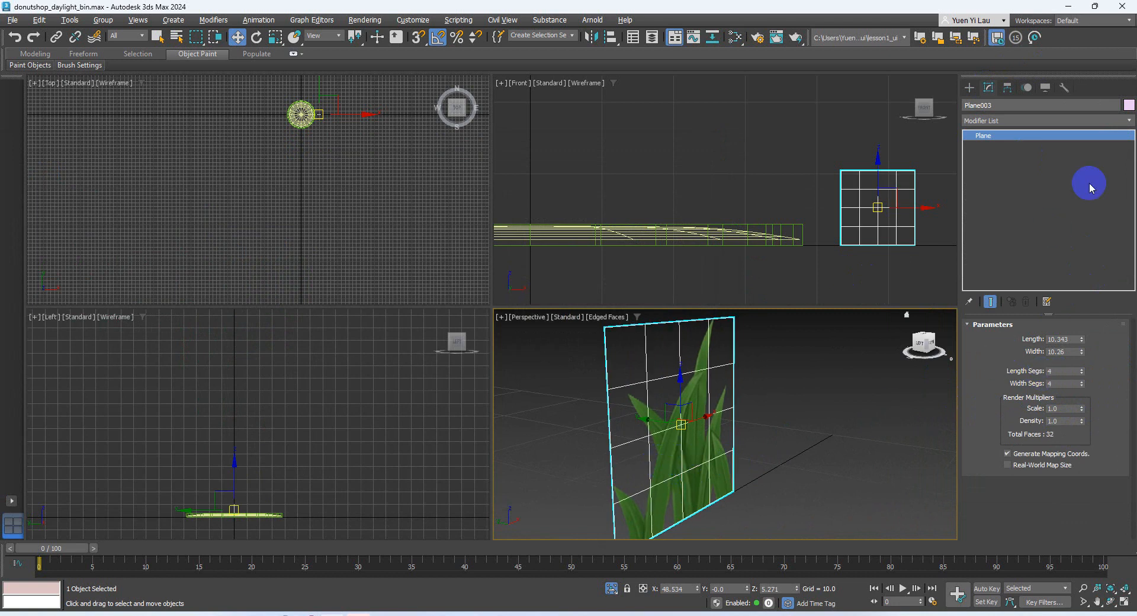
Reduce the grass plane's length and width segments to 3 each.
left_click_drag(1081, 376, 1082, 378)
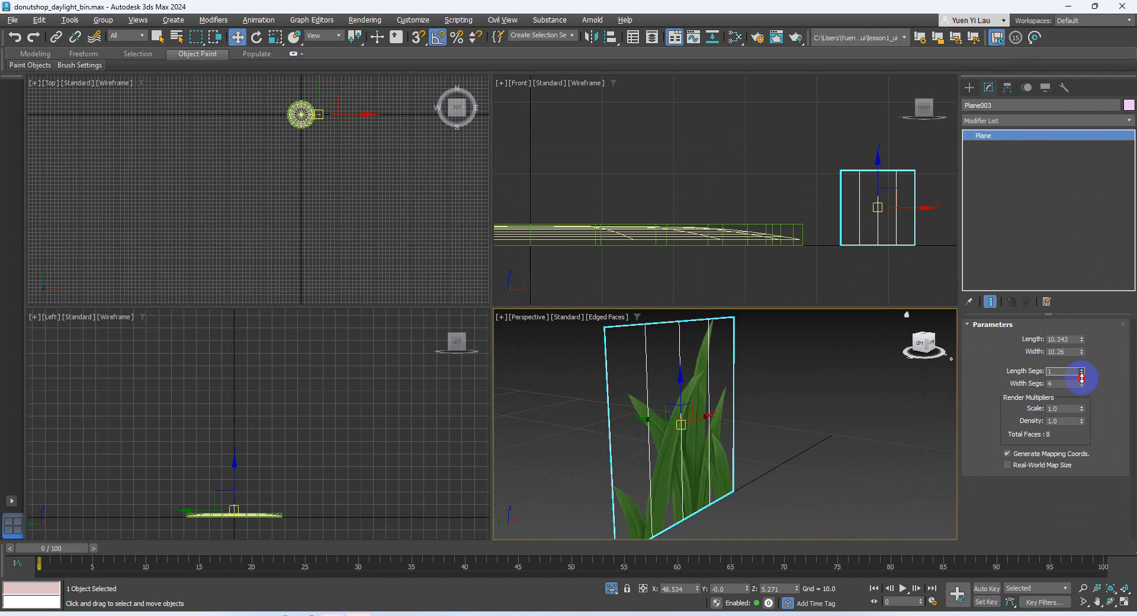
left_click(1082, 370)
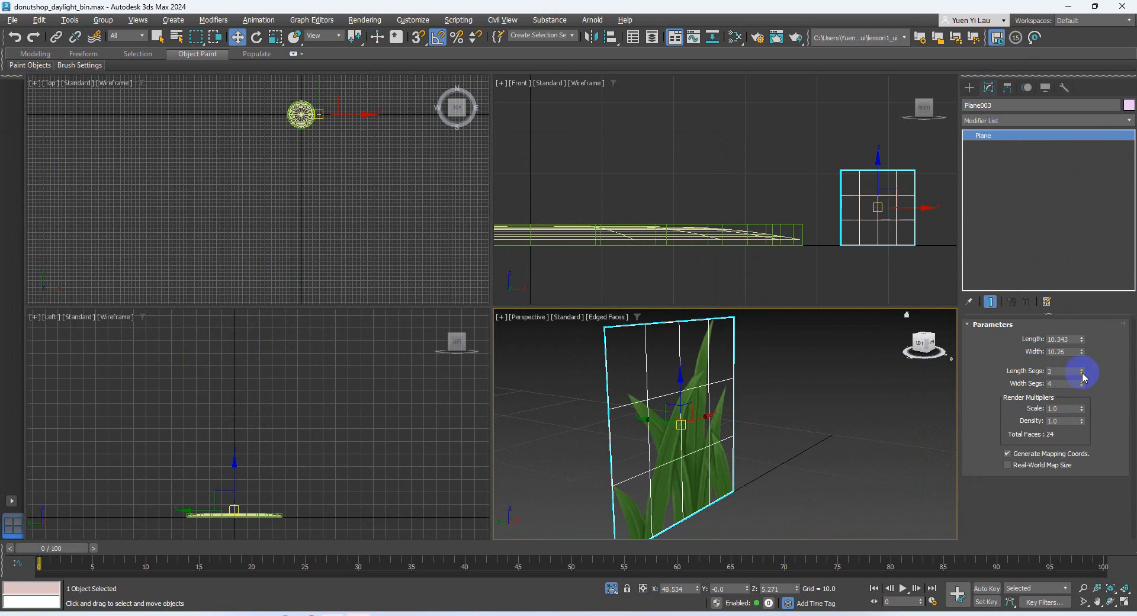
left_click(1082, 385)
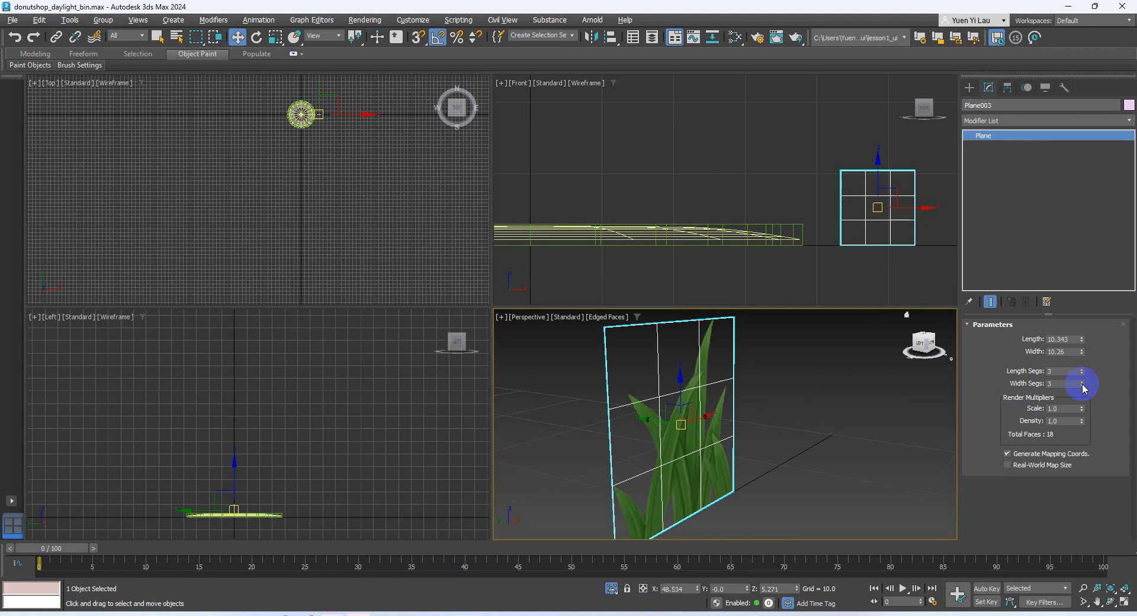
Add an FFD 3x3x3 modifier to the grass plane and start editing its control points.
left_click(1049, 120)
scroll(980, 558, "down", 2)
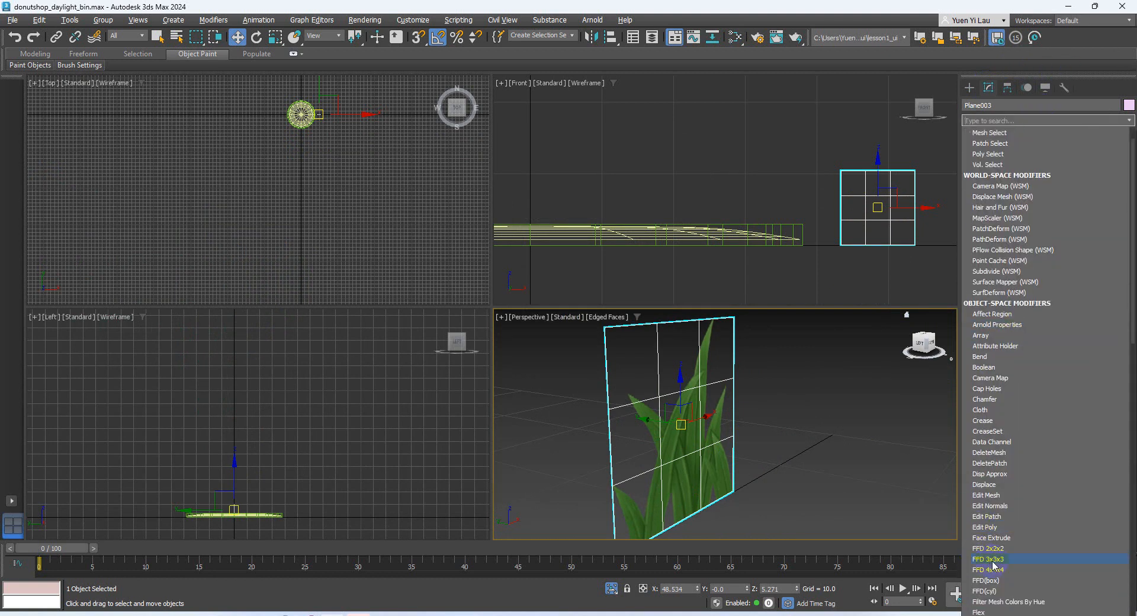
left_click(993, 560)
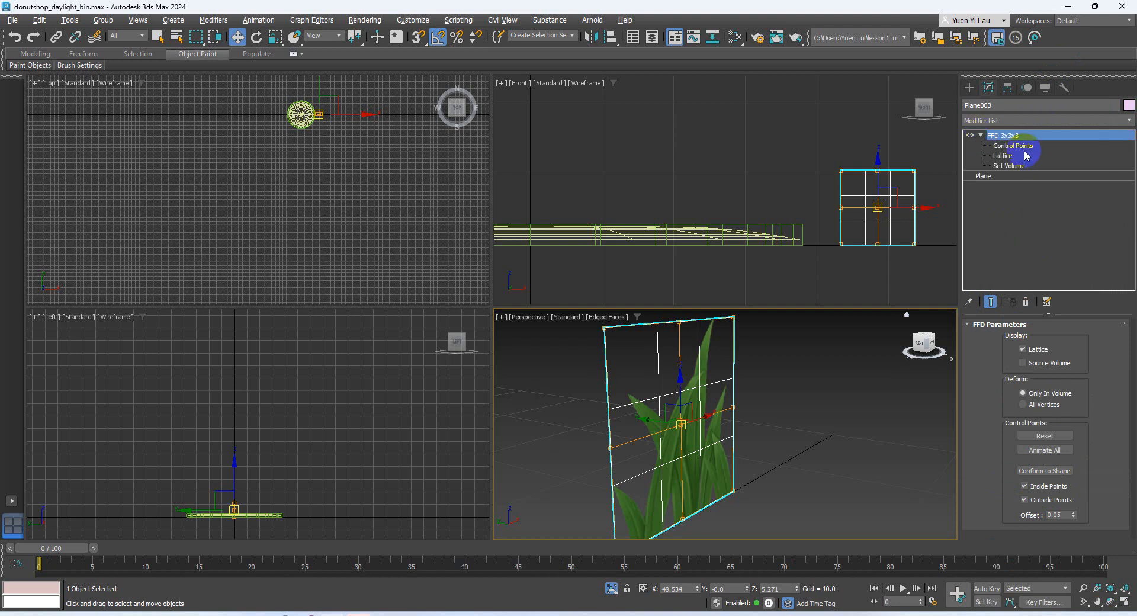
left_click(1025, 147)
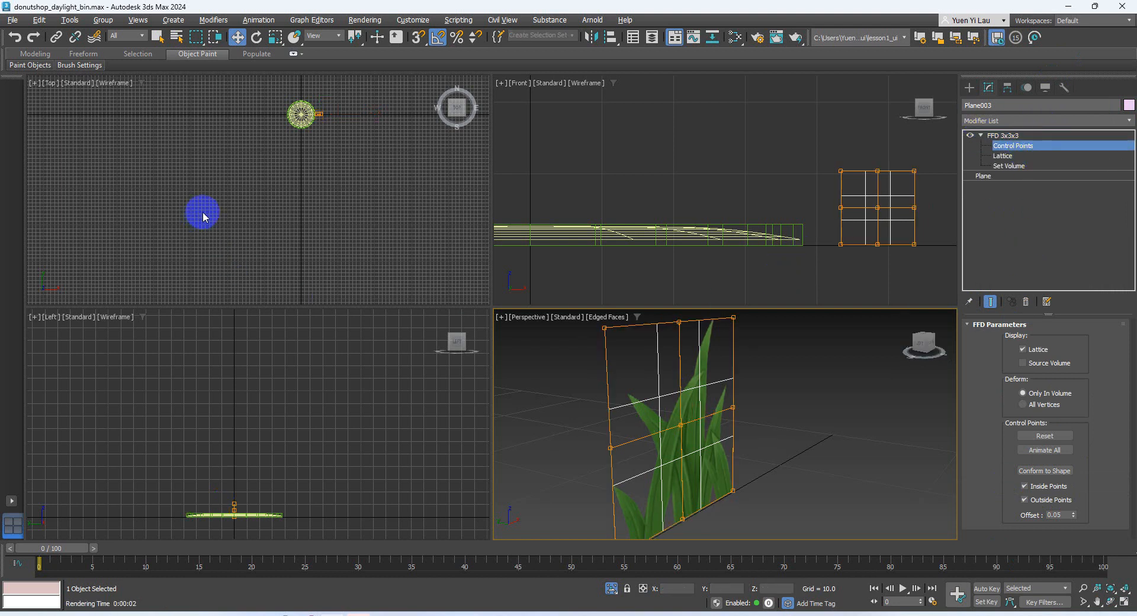
Select the middle column of FFD control points and move it back along Y to bend the plane.
scroll(225, 187, "down", 1)
scroll(246, 157, "up", 10)
scroll(357, 264, "up", 5)
left_click_drag(313, 229, 284, 158)
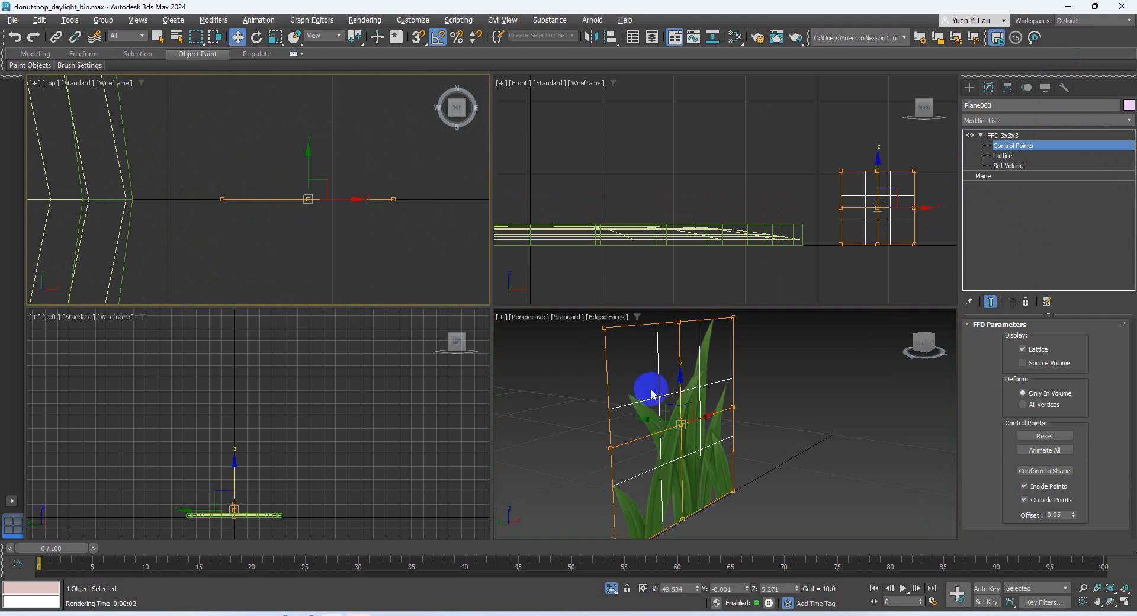
left_click_drag(646, 424, 610, 406)
Select the top row of FFD control points and move it forward along Y so the plane's upper edge leans.
left_click_drag(770, 348, 547, 258)
middle_click_drag(729, 426, 699, 469, "alt")
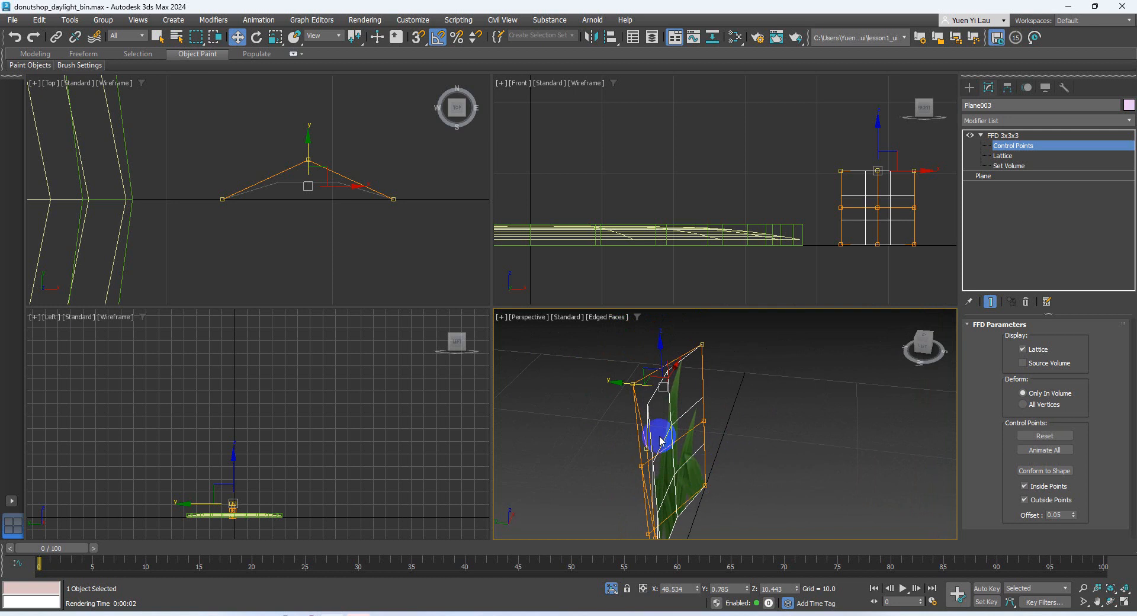
left_click_drag(617, 388, 662, 405)
middle_click_drag(744, 450, 698, 459, "alt")
Move the middle column of control points further back along Y, then leave control point editing and deselect the plane.
left_click_drag(279, 152, 325, 227)
left_click_drag(308, 145, 313, 111)
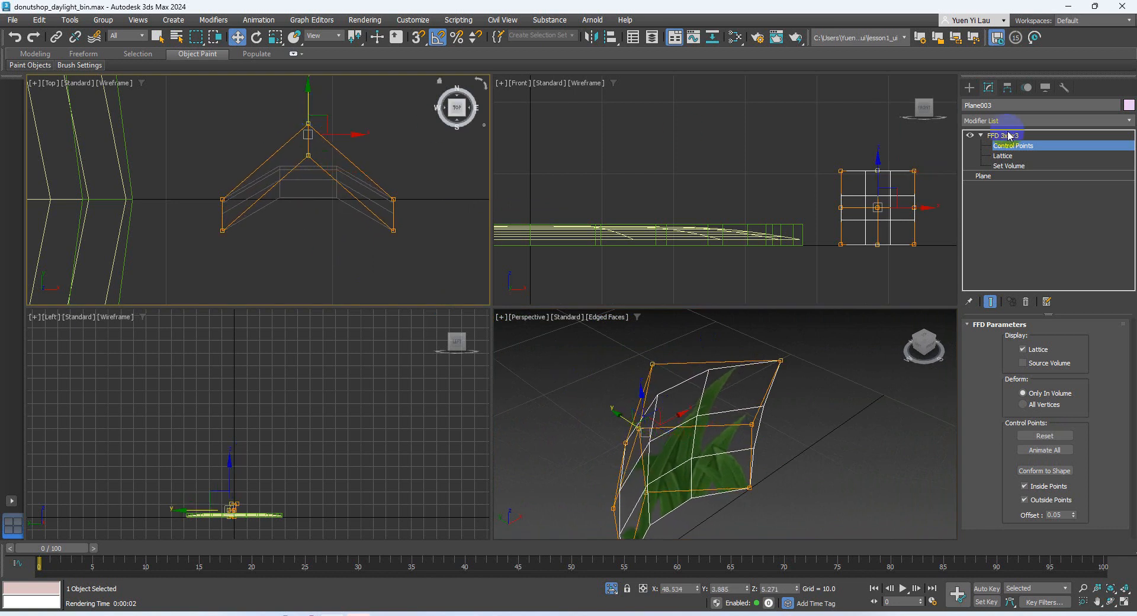
left_click(1029, 150)
left_click(770, 416)
middle_click_drag(740, 439, 794, 435, "alt")
left_click(348, 257)
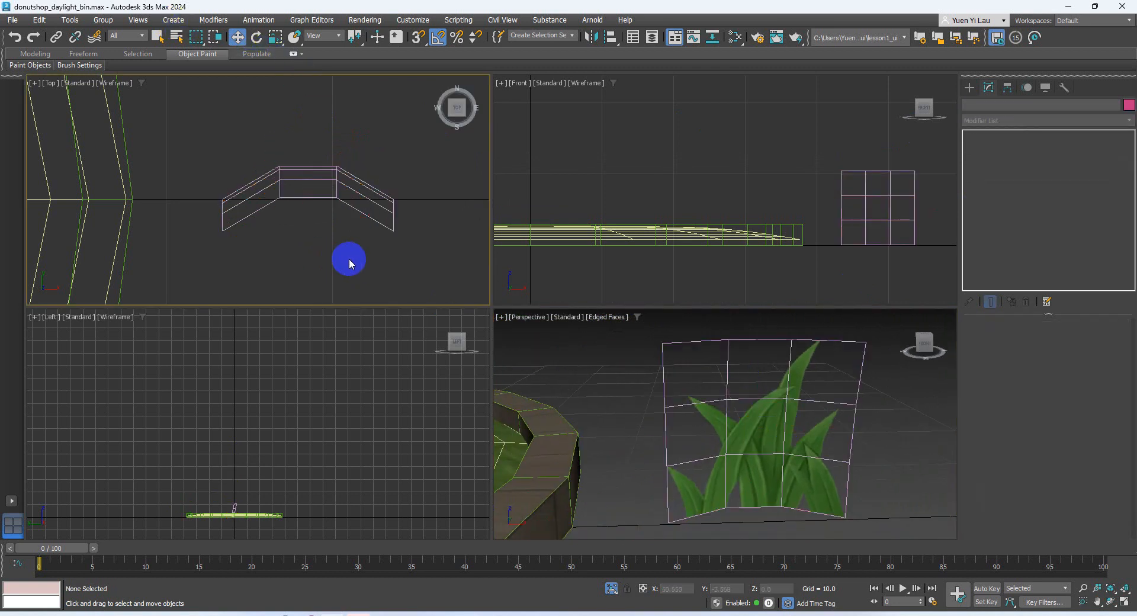
Select the bent grass plane beside the round grass bed and show the Object Paint tools.
scroll(691, 407, "down", 6)
middle_click_drag(748, 434, 835, 421, "alt")
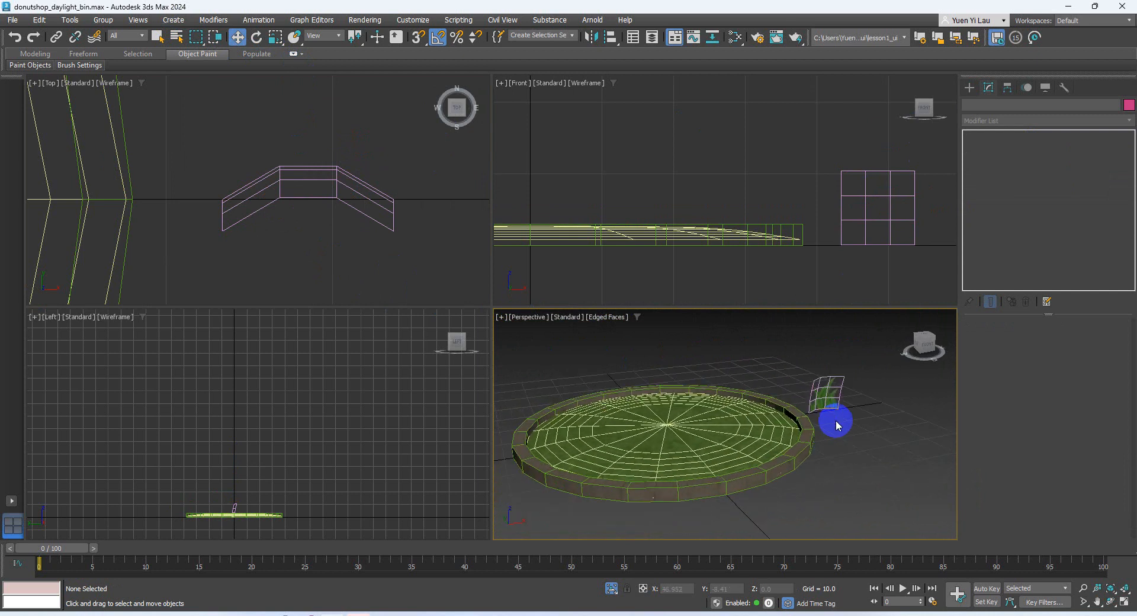
left_click(674, 405)
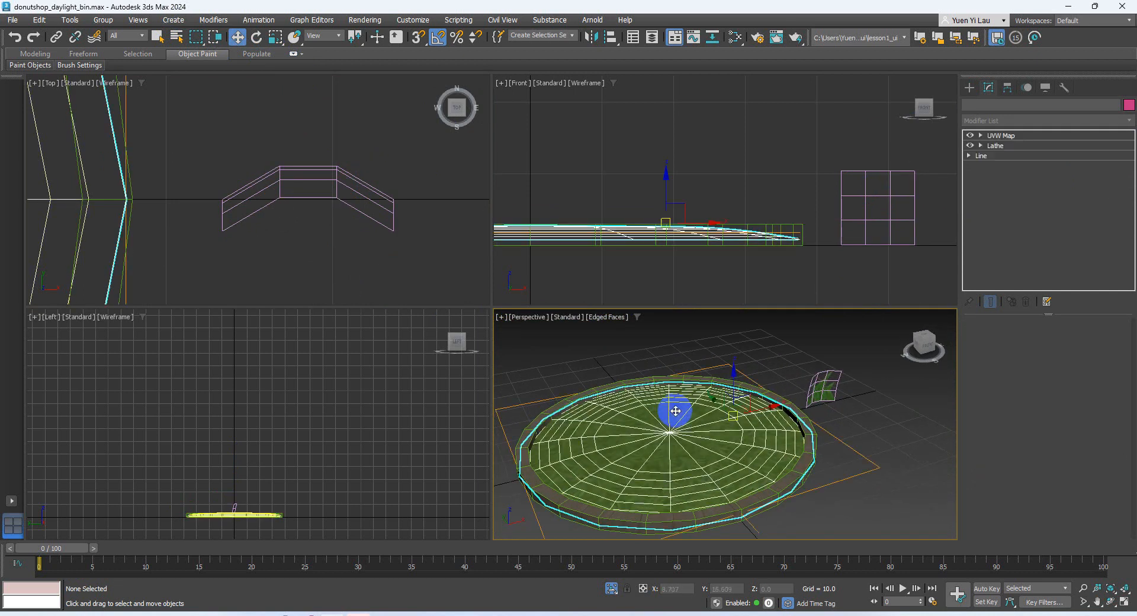
left_click(204, 80)
left_click(822, 384)
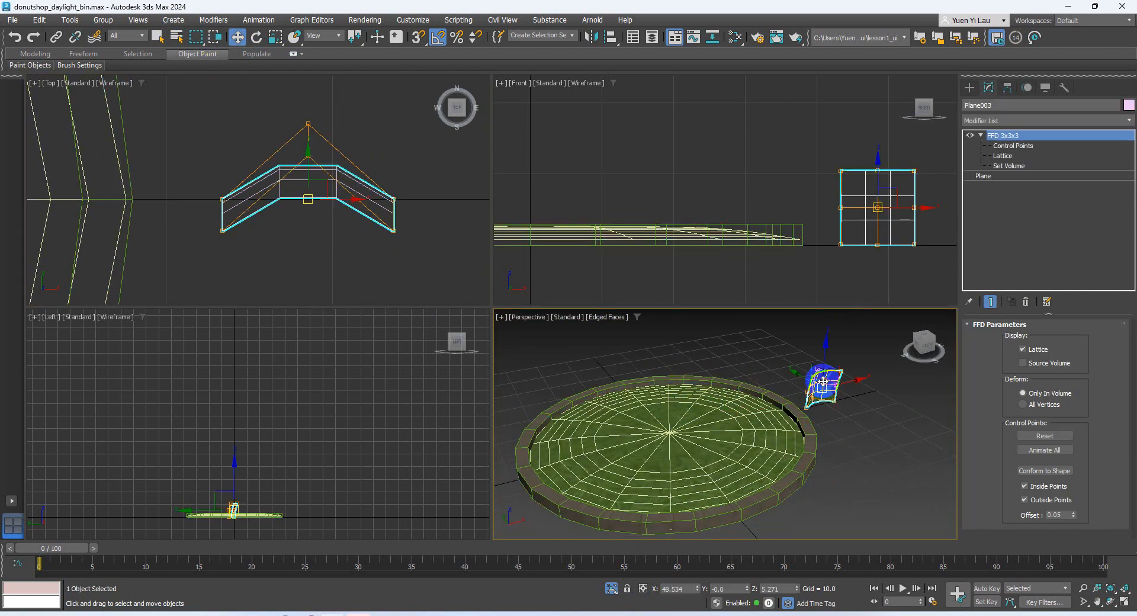
double_click(192, 56)
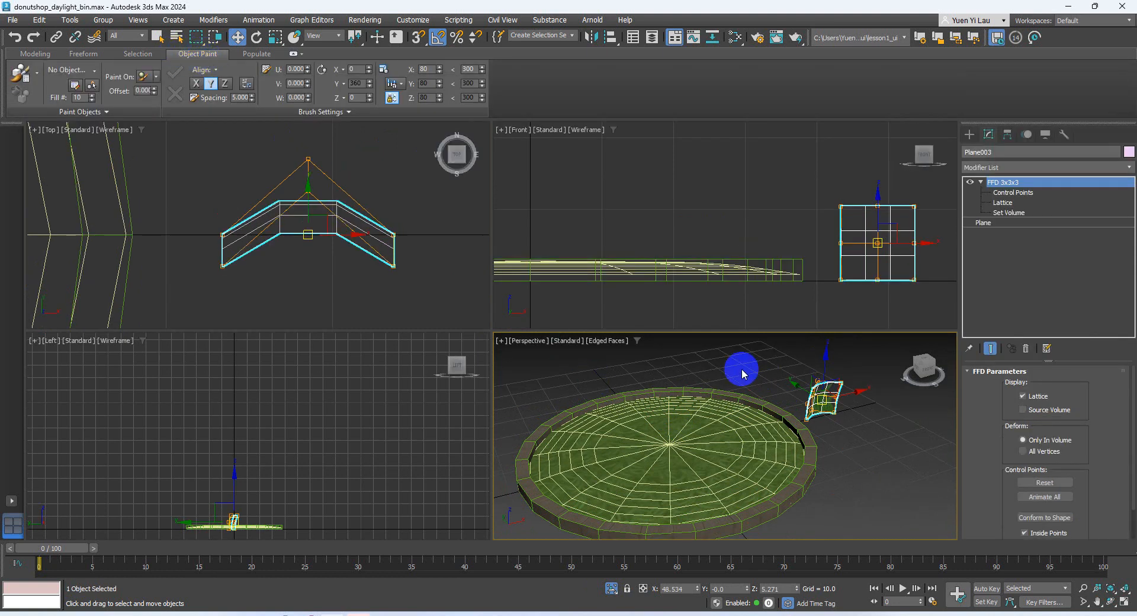
Pick the bent grass plane from the scene as the paint object and close the Paint Objects list.
left_click(36, 77)
left_click(43, 105)
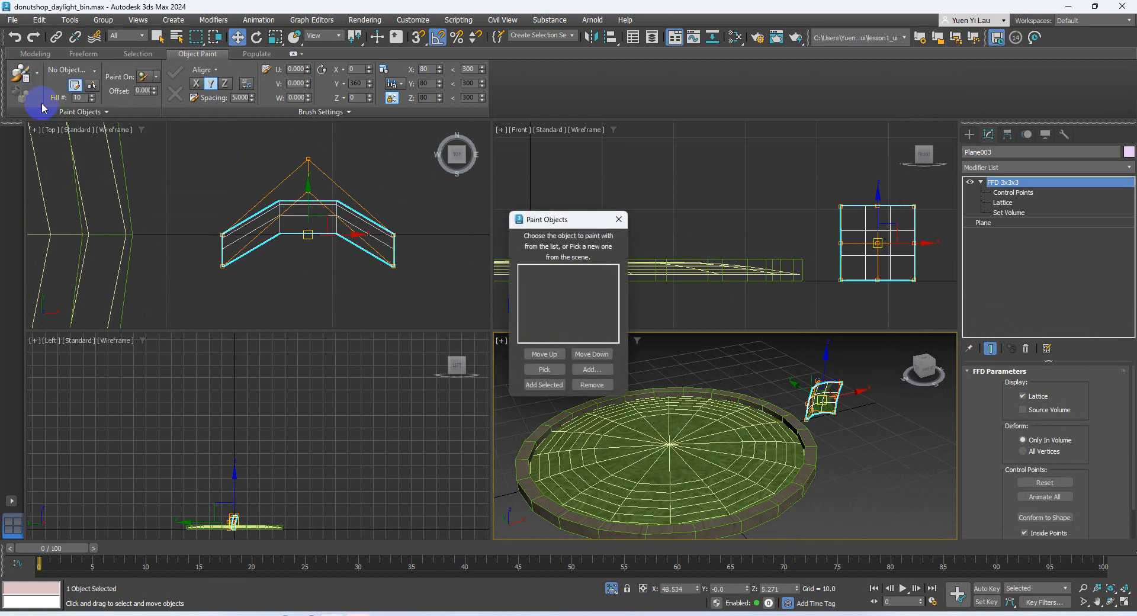
left_click(551, 371)
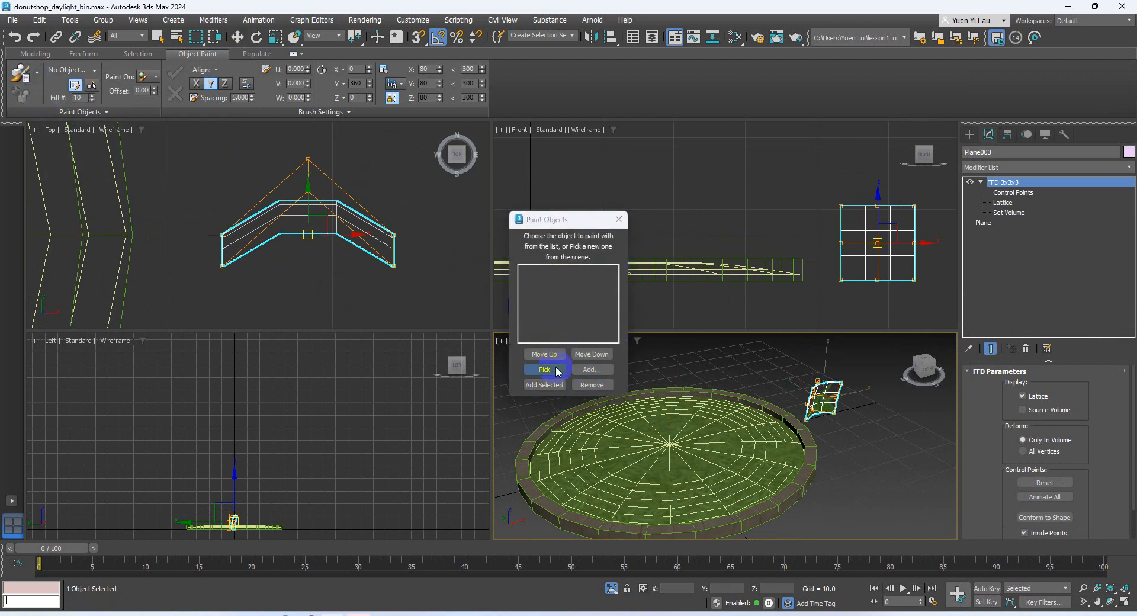
left_click(830, 393)
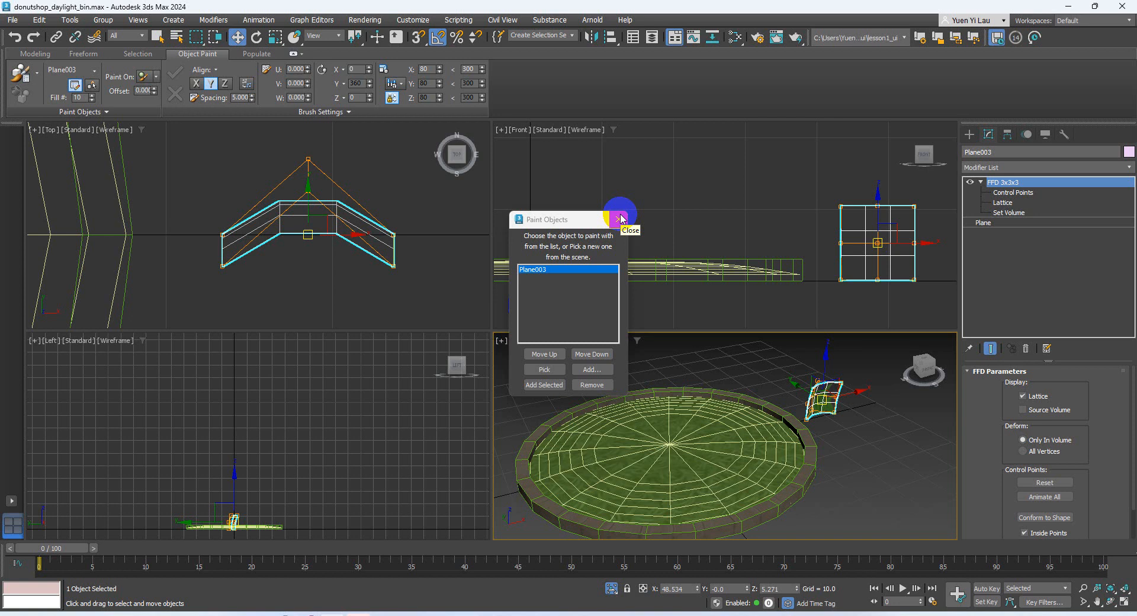
left_click(619, 219)
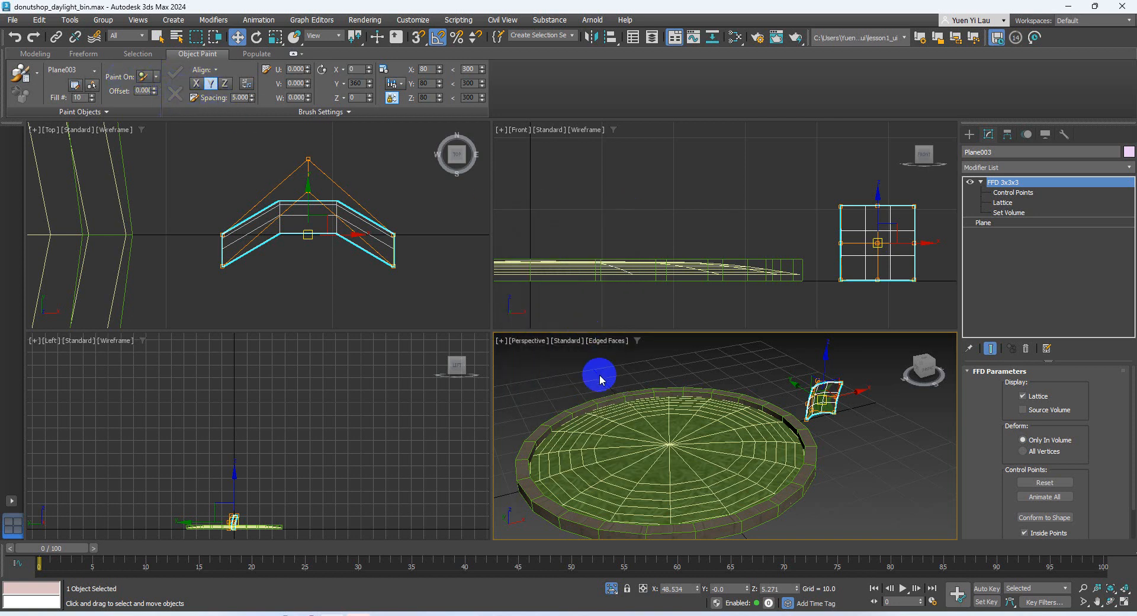
Try to set up object painting on the round grass surface inside the rim, switching the alignment to X and back to Y.
left_click(642, 440)
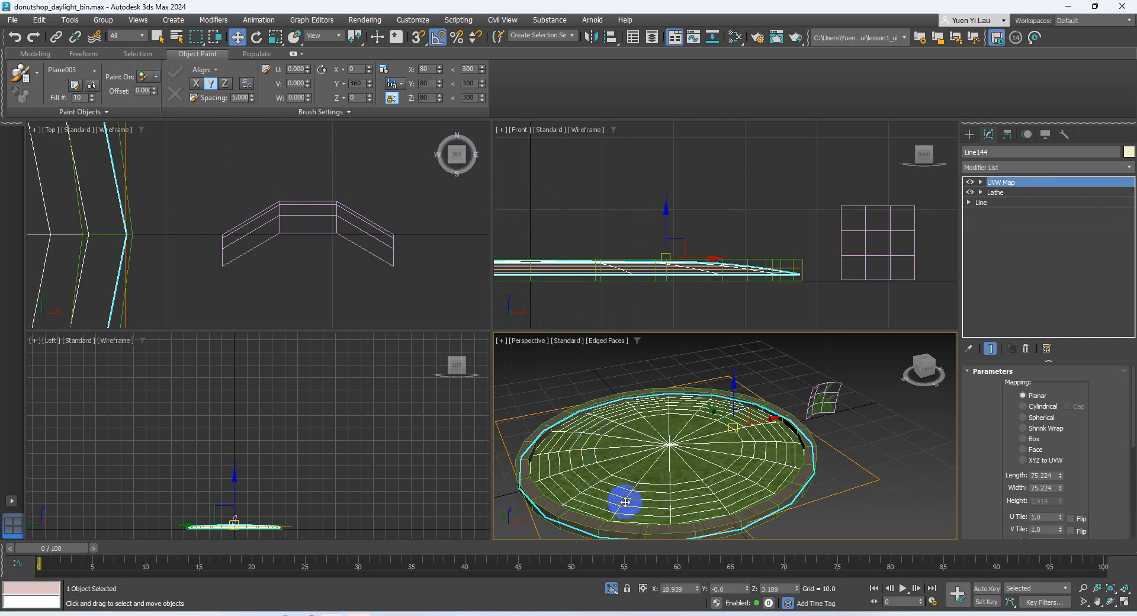
left_click(154, 79)
left_click(151, 105)
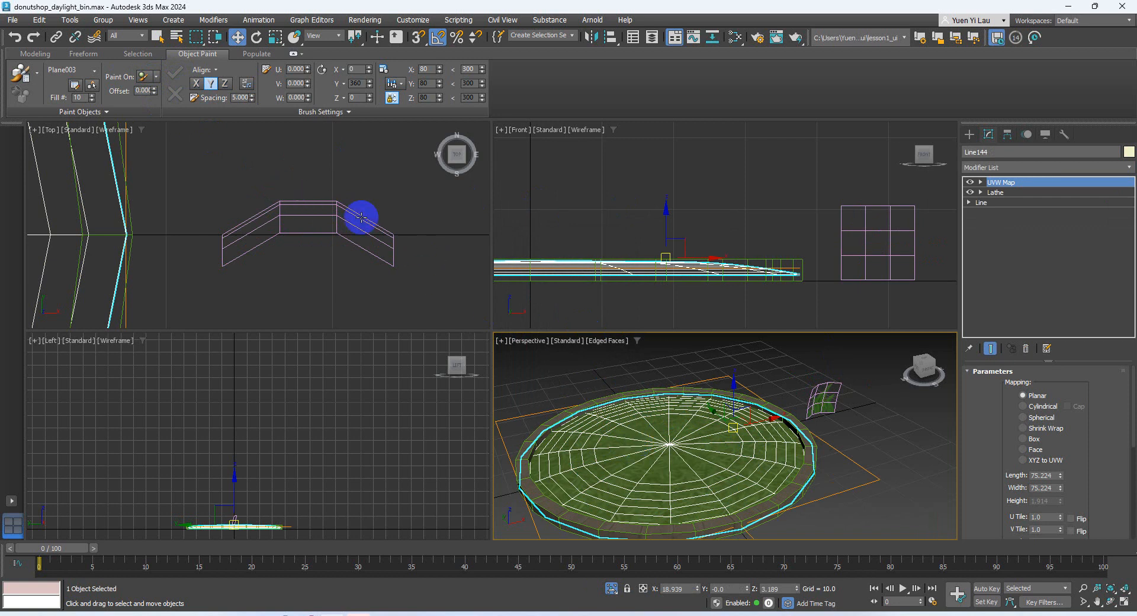
left_click(35, 82)
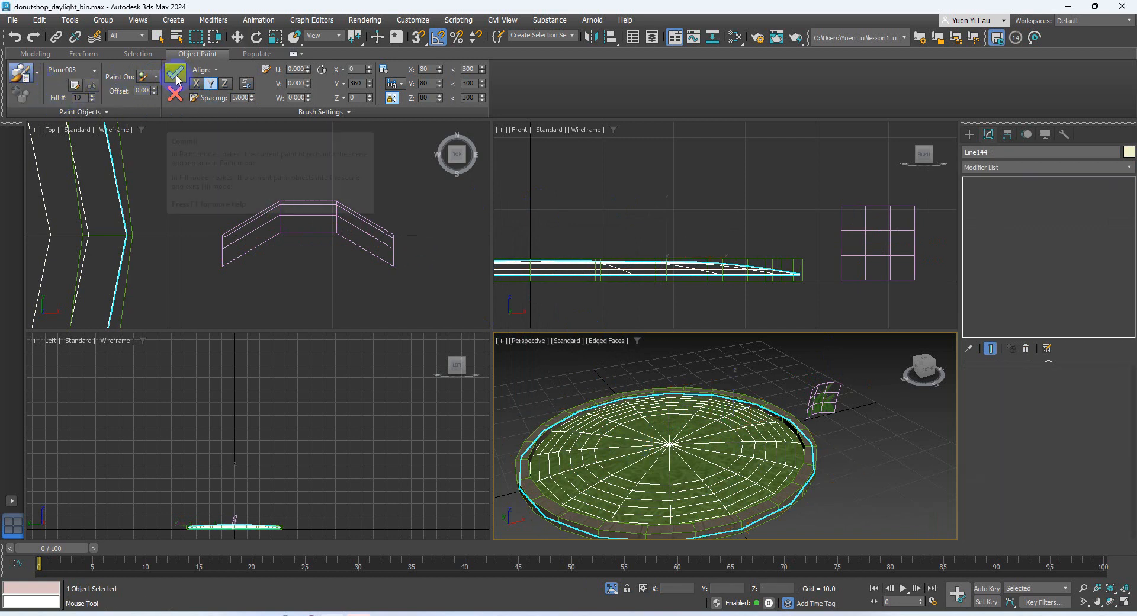
left_click(198, 86)
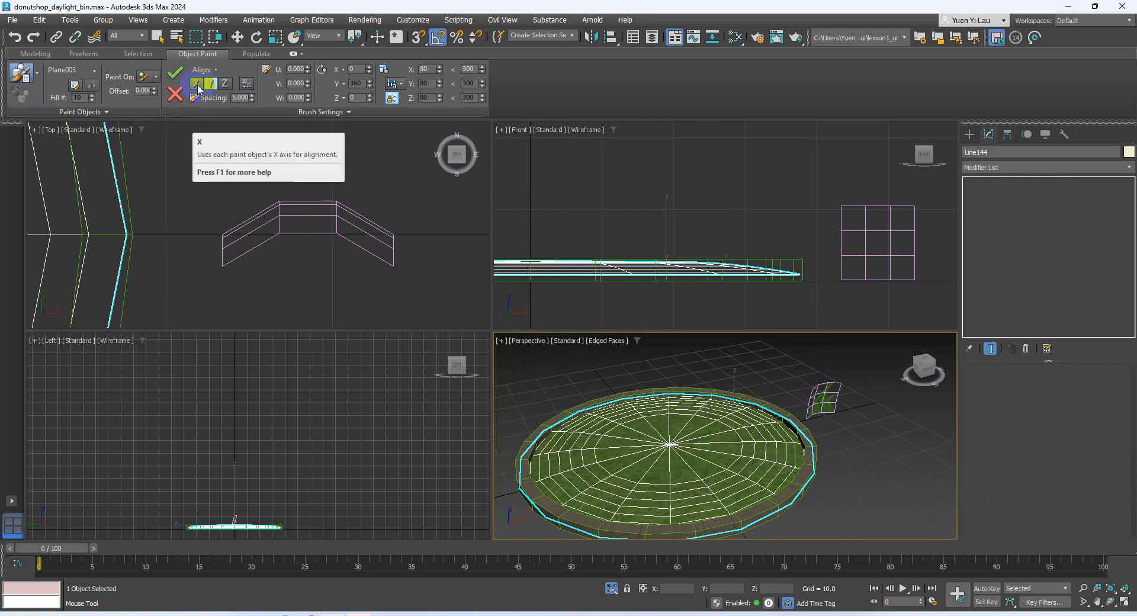
left_click(211, 86)
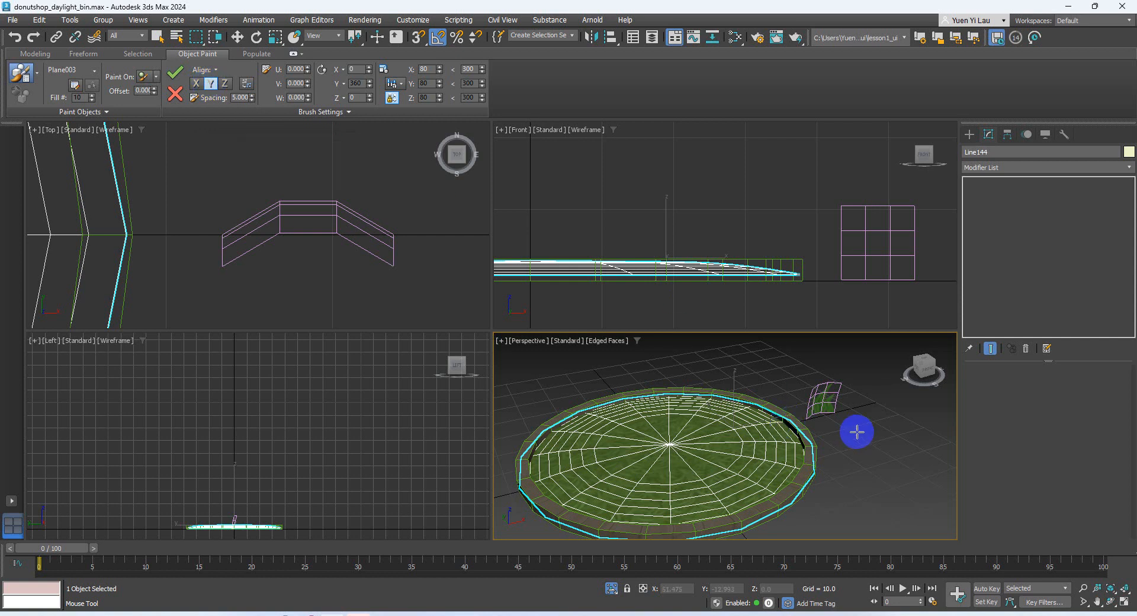
Move only the grass plane's pivot down to its bottom edge, at about Z 0.066.
left_click(825, 400)
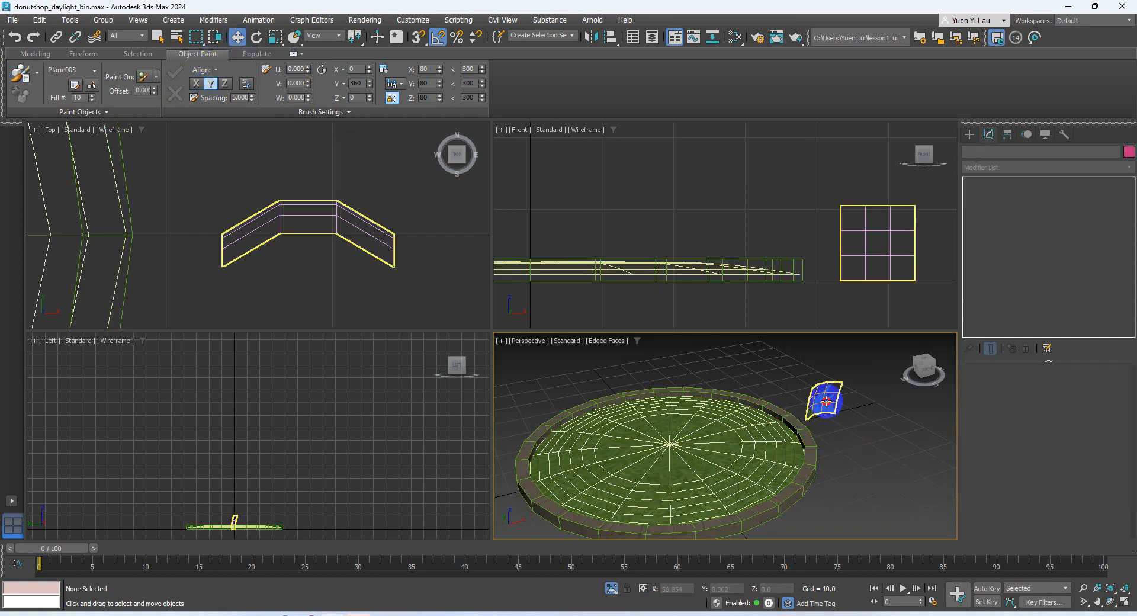
left_click(1006, 138)
left_click(1045, 216)
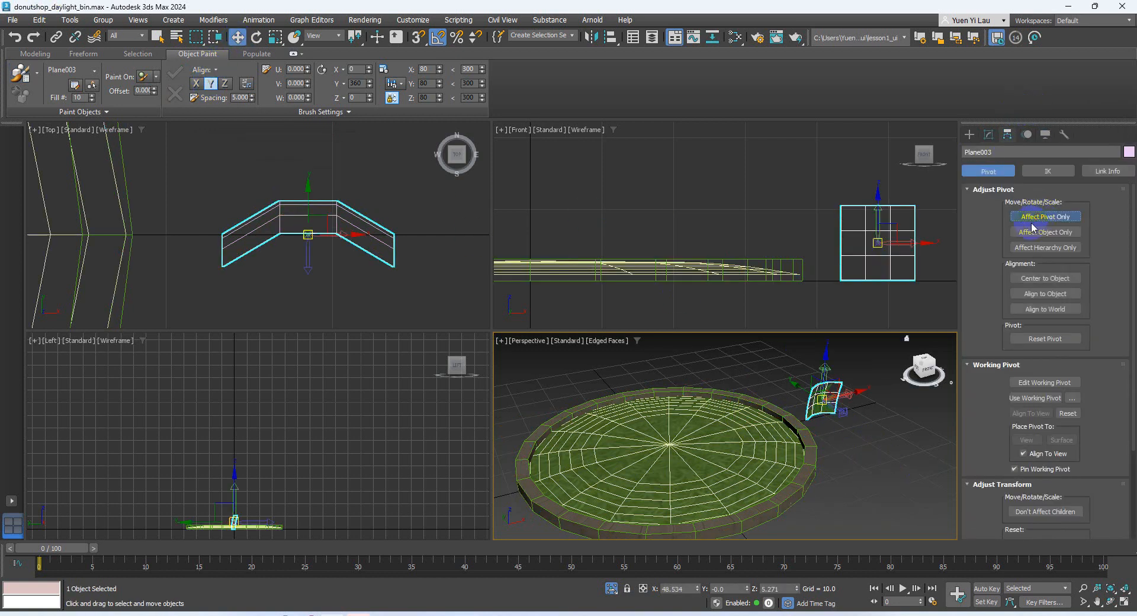
middle_click_drag(865, 247, 791, 243)
left_click_drag(803, 197, 809, 234)
left_click(1045, 217)
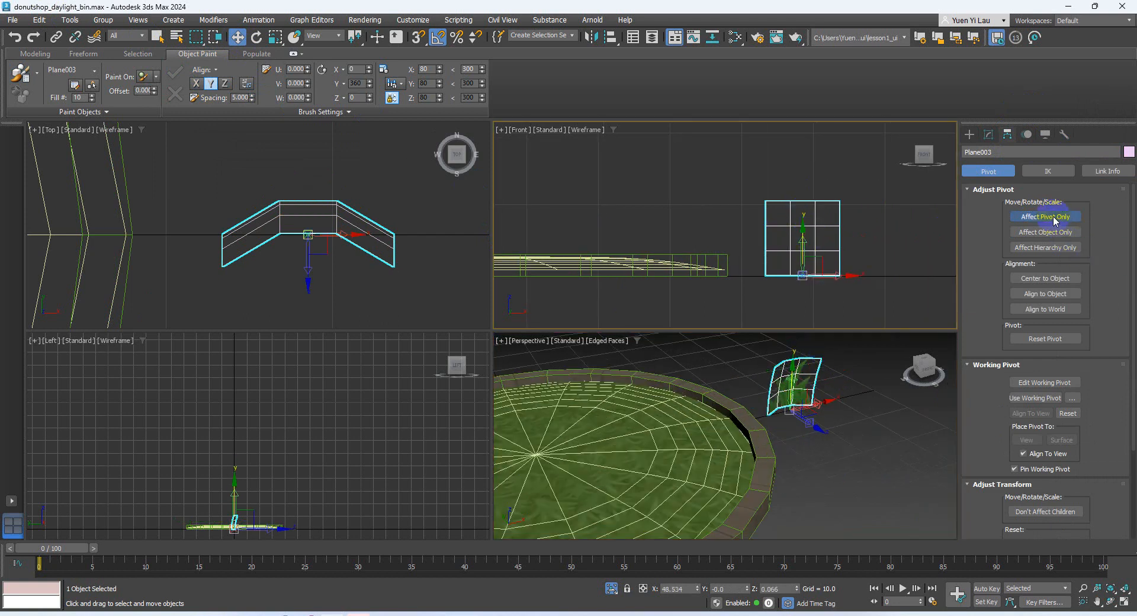
Leave pivot editing, select the round grass surface inside the rim and set it as the surface to paint objects on.
right_click(733, 370)
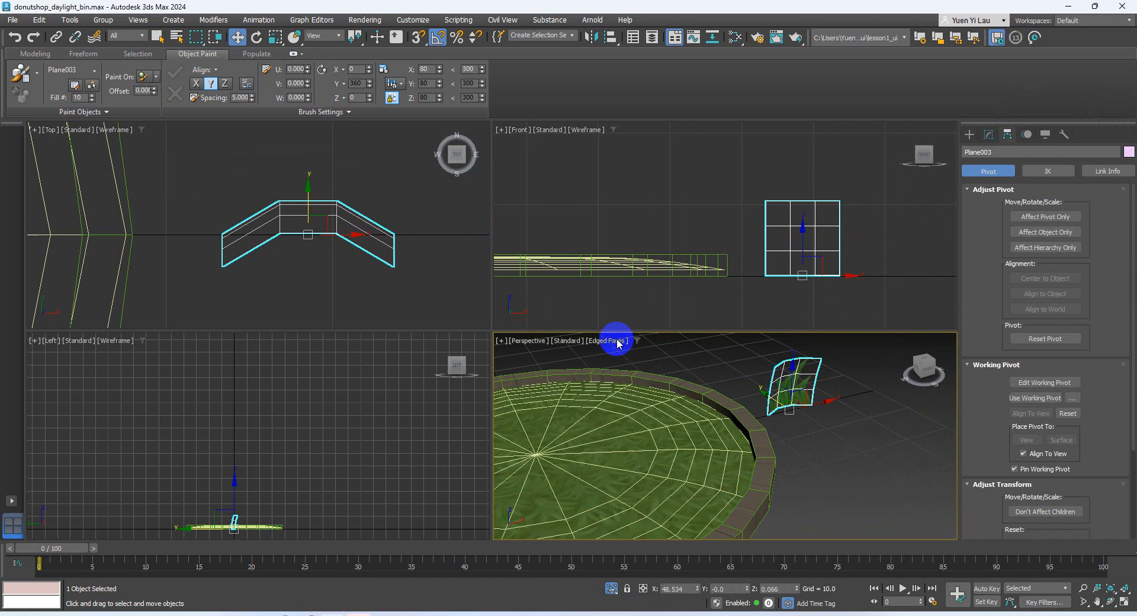
left_click(34, 76)
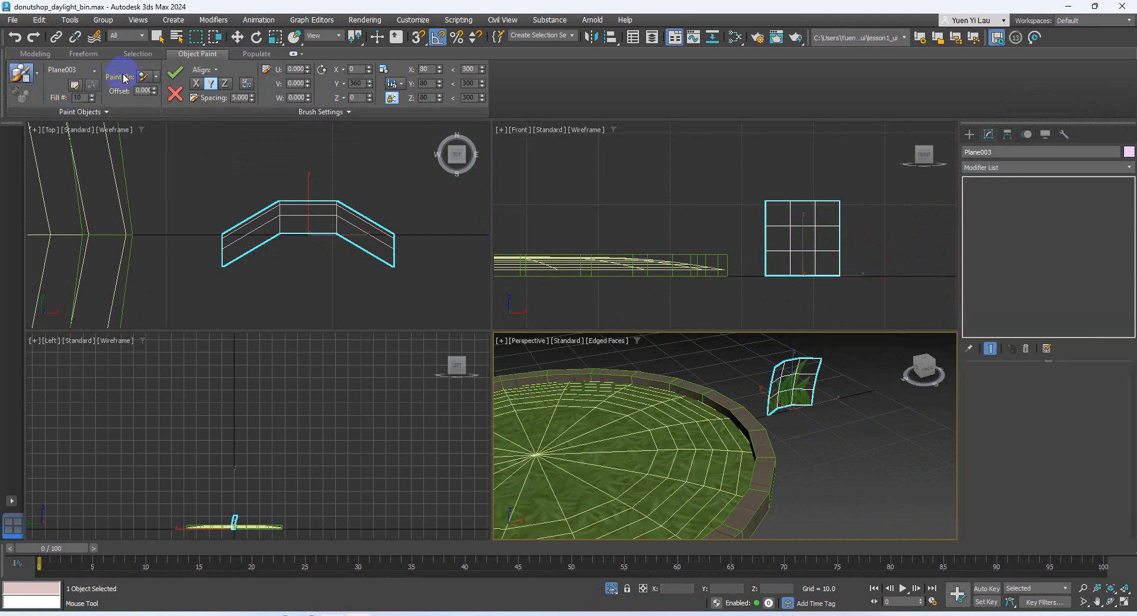
left_click(152, 78)
left_click(171, 105)
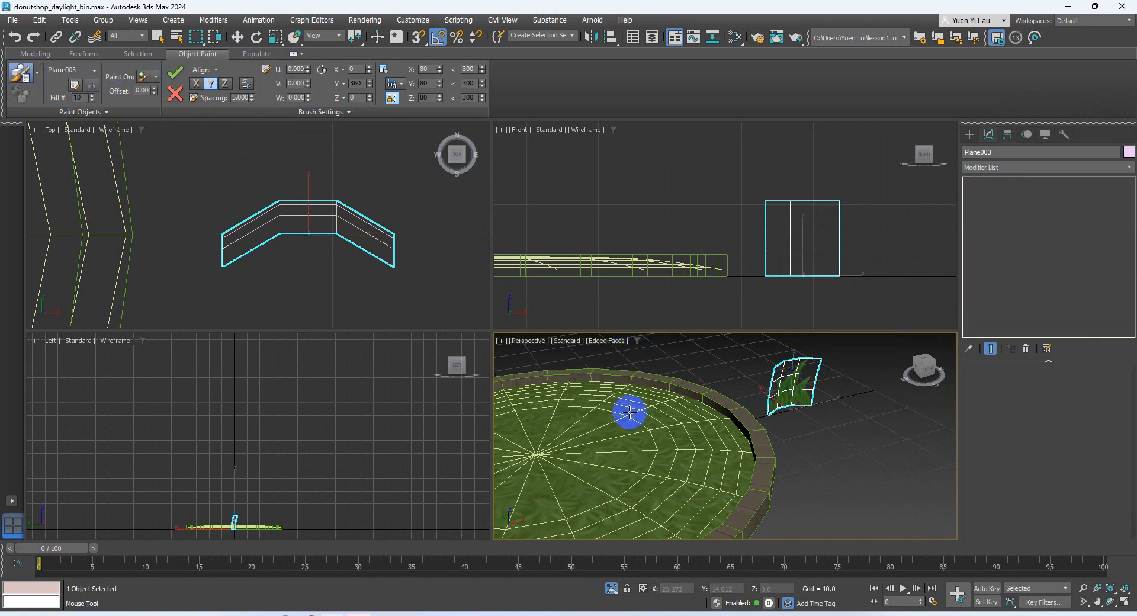
left_click(237, 37)
left_click(572, 415)
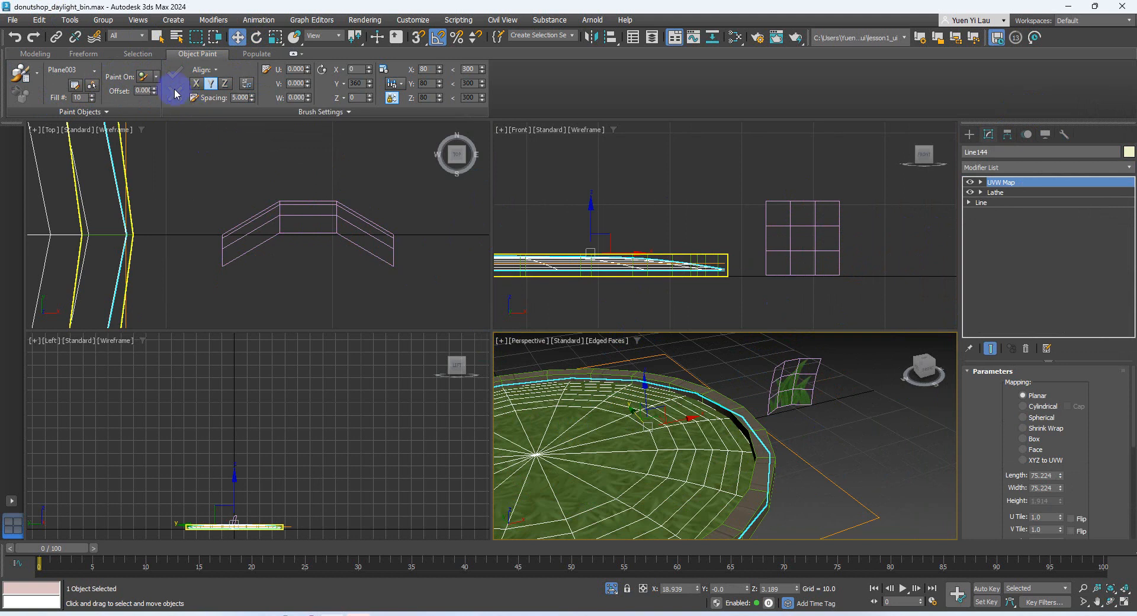
left_click(156, 77)
left_click(163, 106)
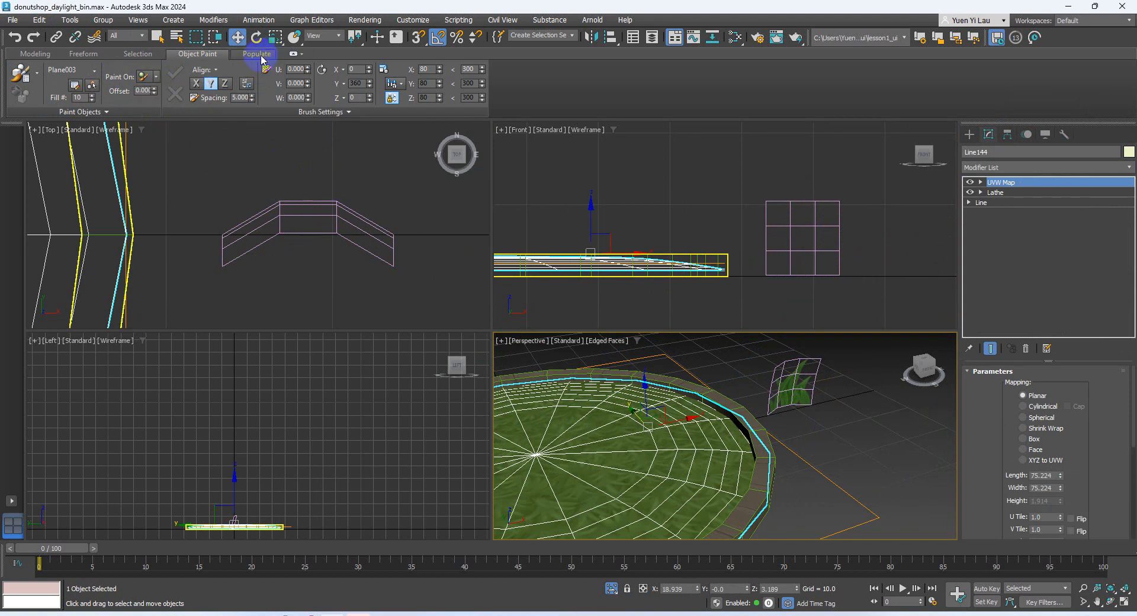
Try painting a stroke of grass planes on the bed with Z alignment, check the planes' direction, and undo the stroke.
left_click(228, 85)
middle_click_drag(635, 403, 710, 375)
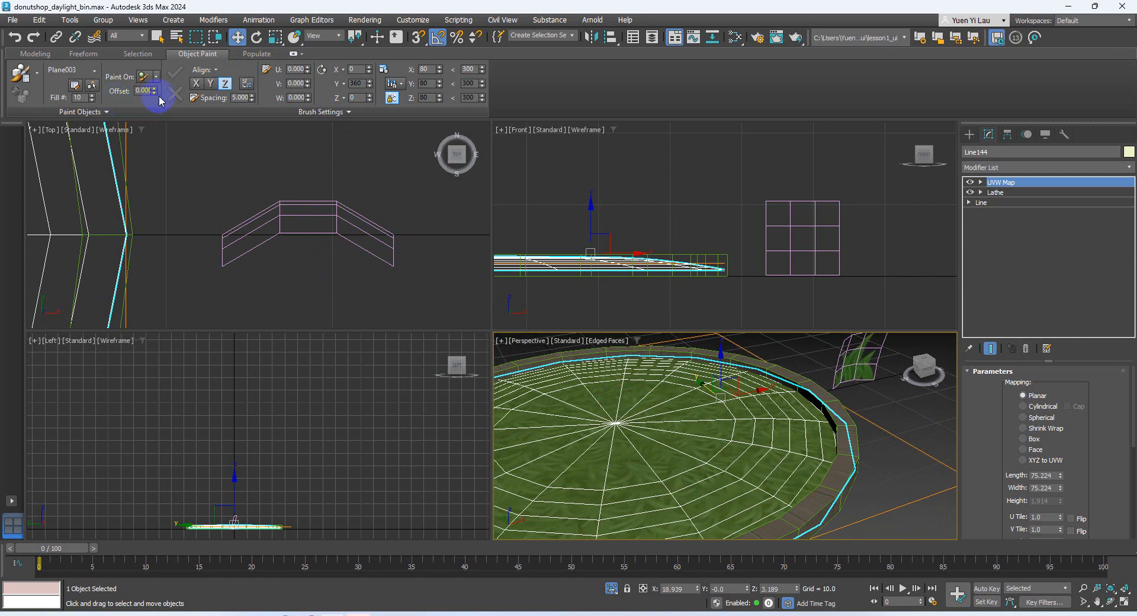
left_click(29, 80)
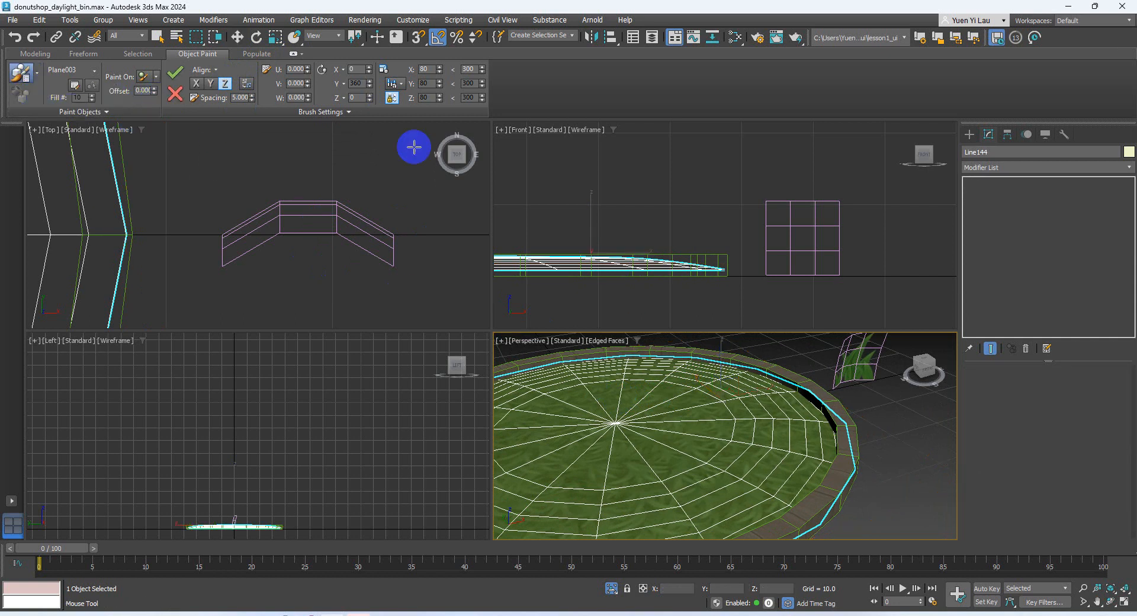
mouse_move(612, 379)
left_mouse_down()
mouse_move(599, 437)
mouse_move(680, 465)
mouse_move(721, 434)
mouse_move(689, 422)
mouse_move(674, 446)
left_mouse_up()
scroll(687, 442, "down", 5)
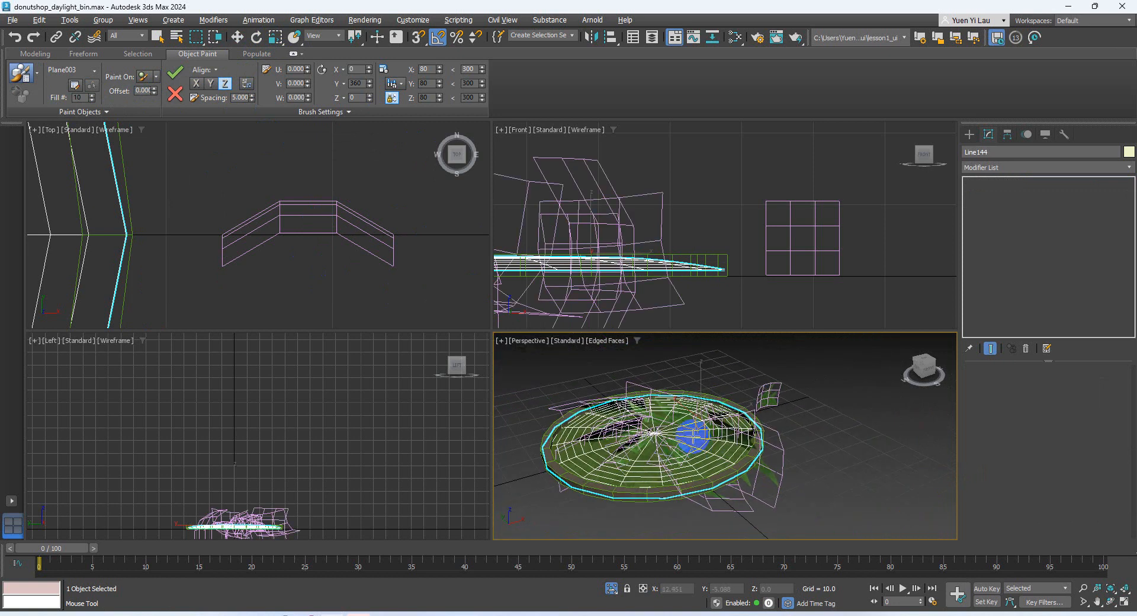
key("F4")
middle_click_drag(668, 446, 669, 396, "alt")
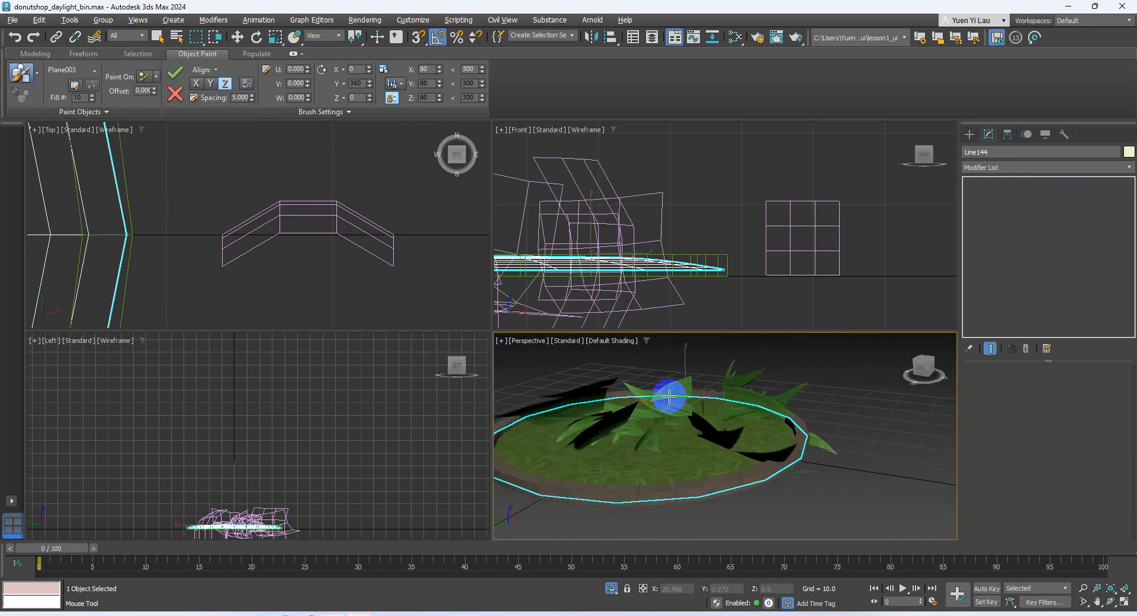
key("ctrl+z")
Switch the paint alignment to Y and paint a stroke of grass planes across the round bed.
left_click(211, 89)
mouse_move(677, 448)
left_mouse_down()
mouse_move(574, 454)
mouse_move(696, 457)
mouse_move(723, 426)
left_mouse_up()
mouse_move(723, 427)
middle_mouse_down("alt")
mouse_move(728, 450)
mouse_move(699, 460)
middle_mouse_up("alt")
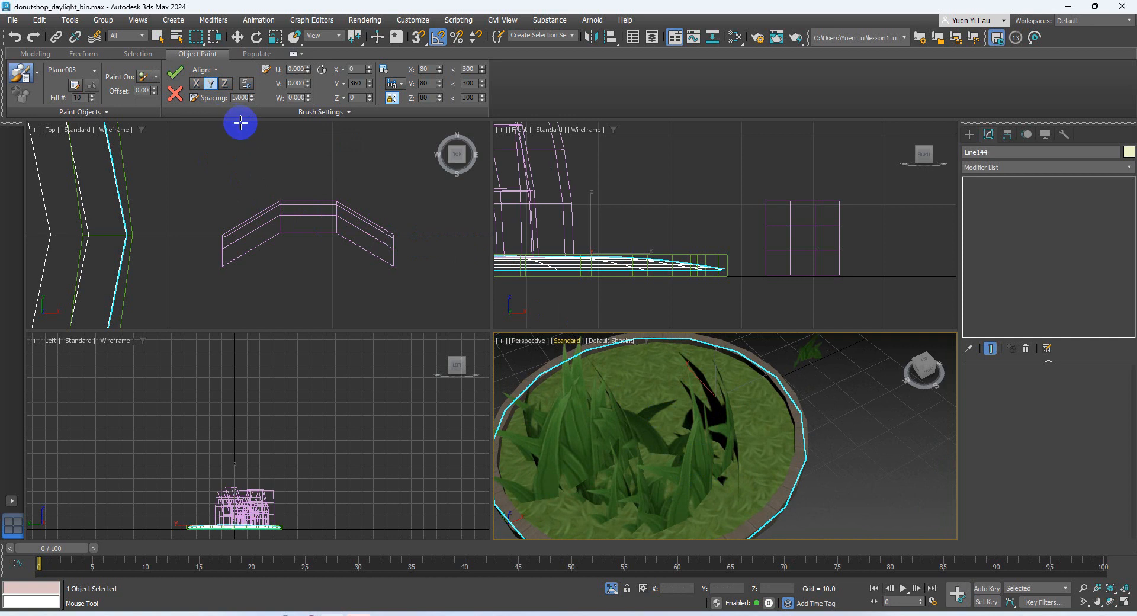
Set the object paint spacing to 10.
left_click(236, 98)
left_click(250, 97)
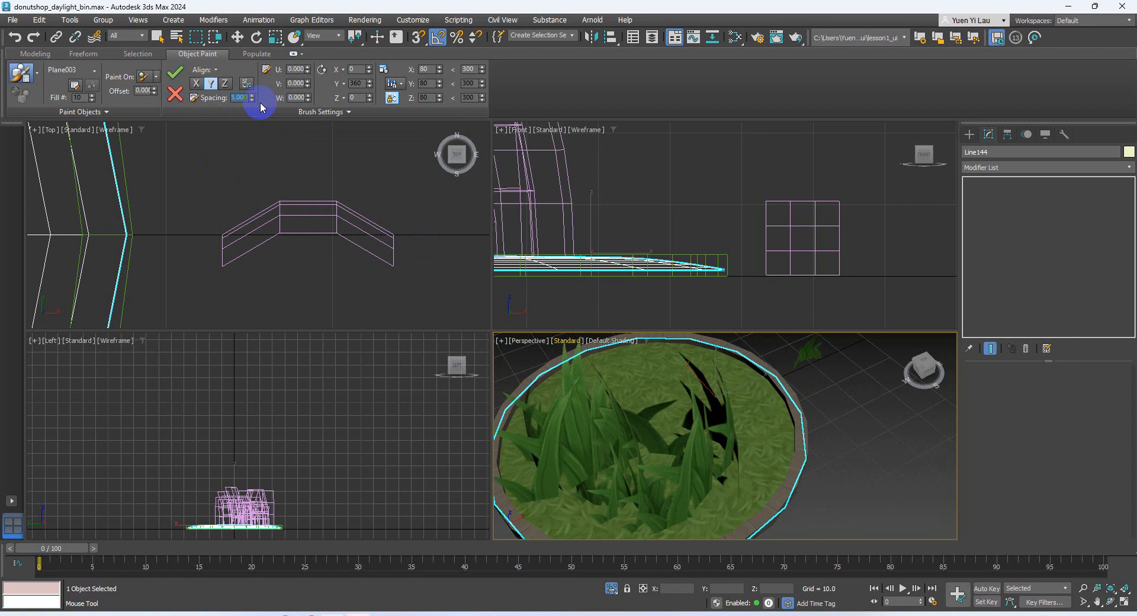
type("10")
key("Return")
middle_click_drag(769, 504, 632, 425, "alt")
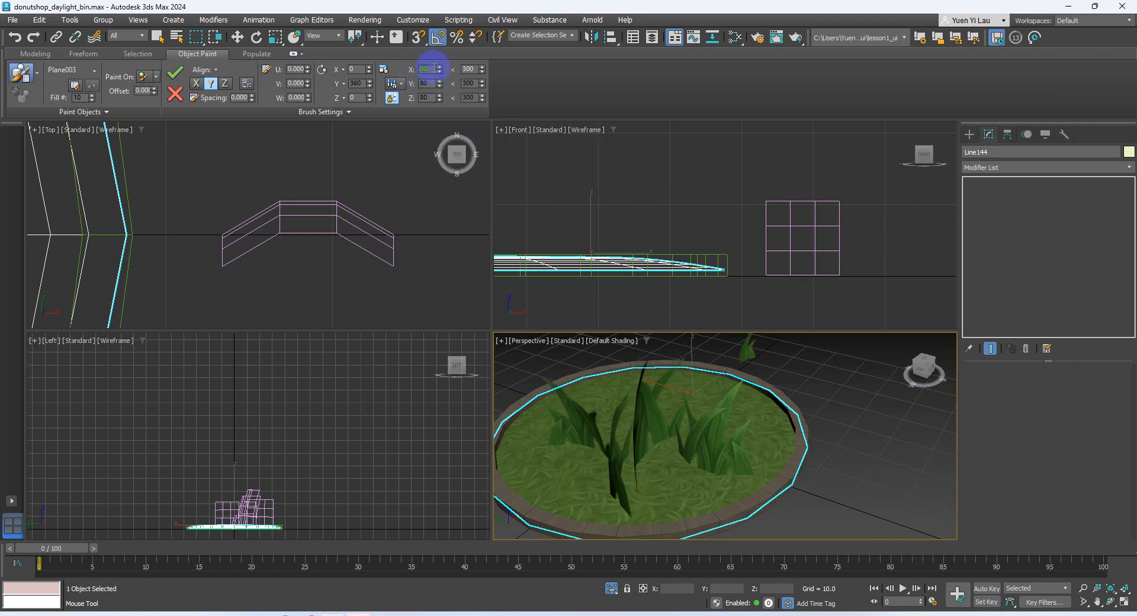
Set the brush's random scale range to a high of 150 and a low of 60 on all axes.
left_click(468, 69)
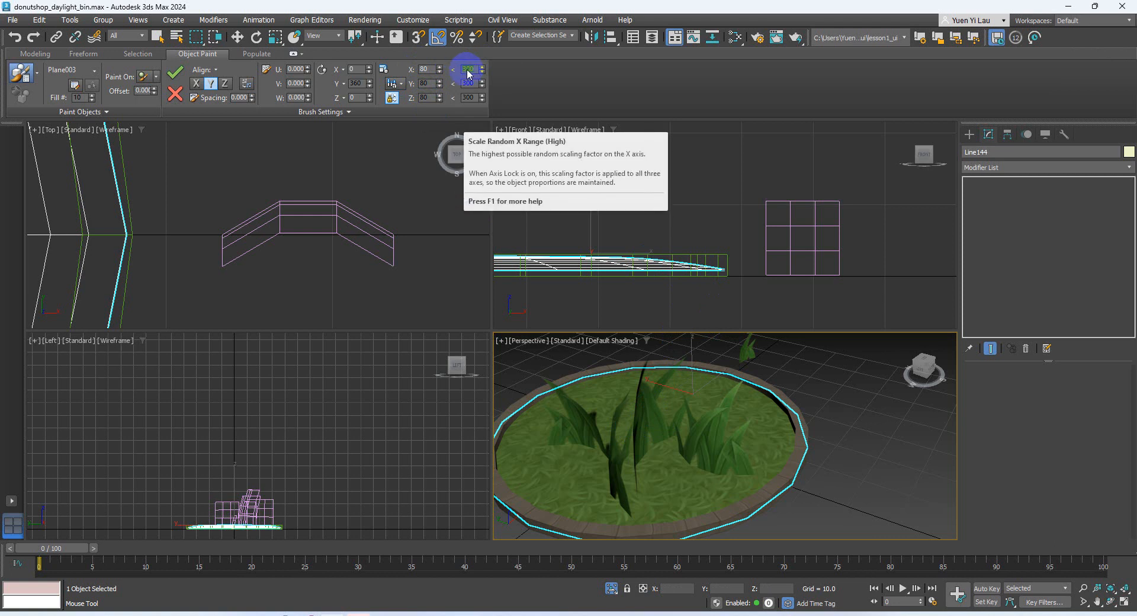
type("150")
key("Return")
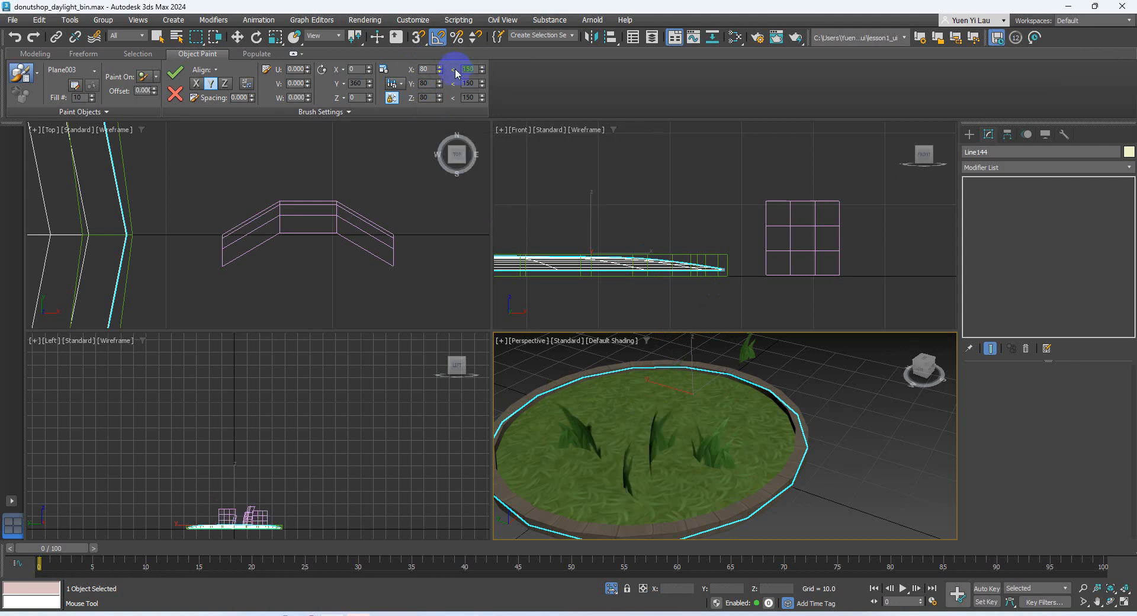
middle_click_drag(616, 454, 640, 431, "alt")
left_click(427, 69)
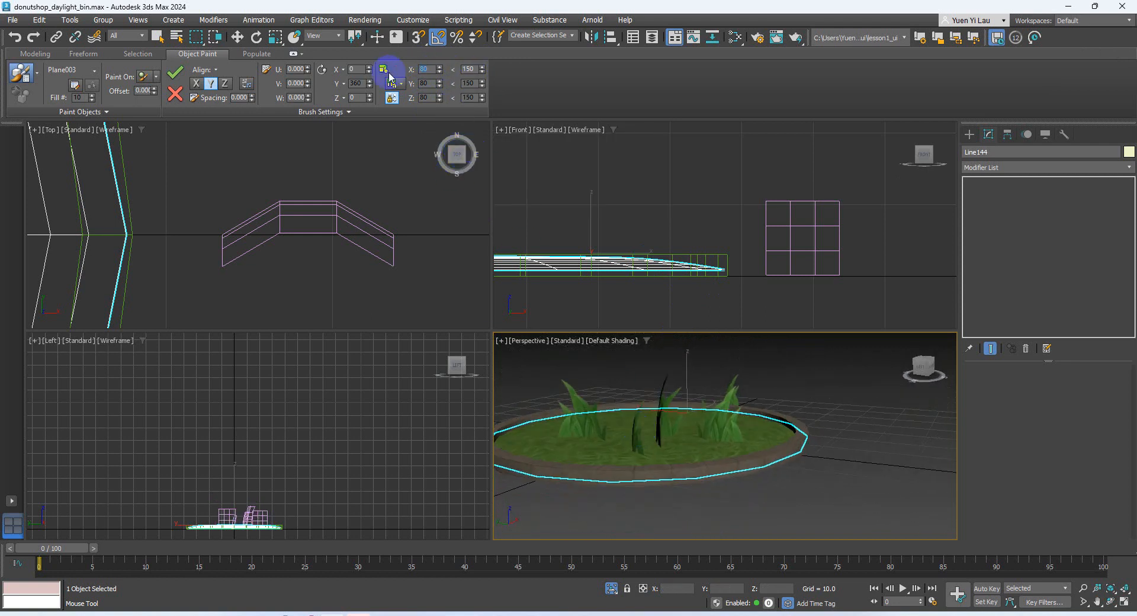
type("70")
key("Return")
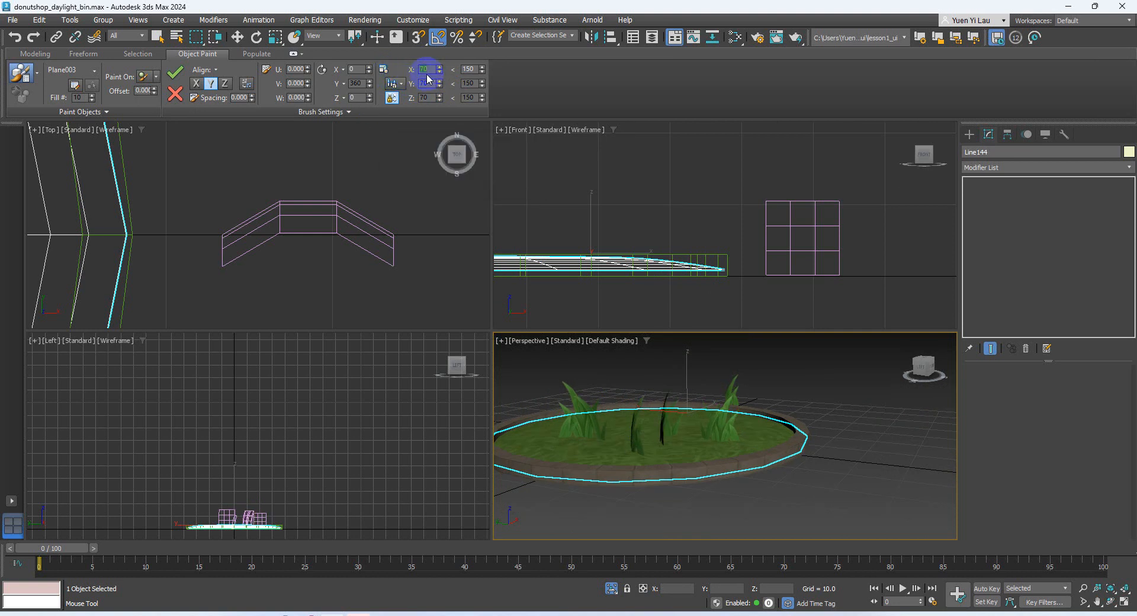
type("60")
key("Return")
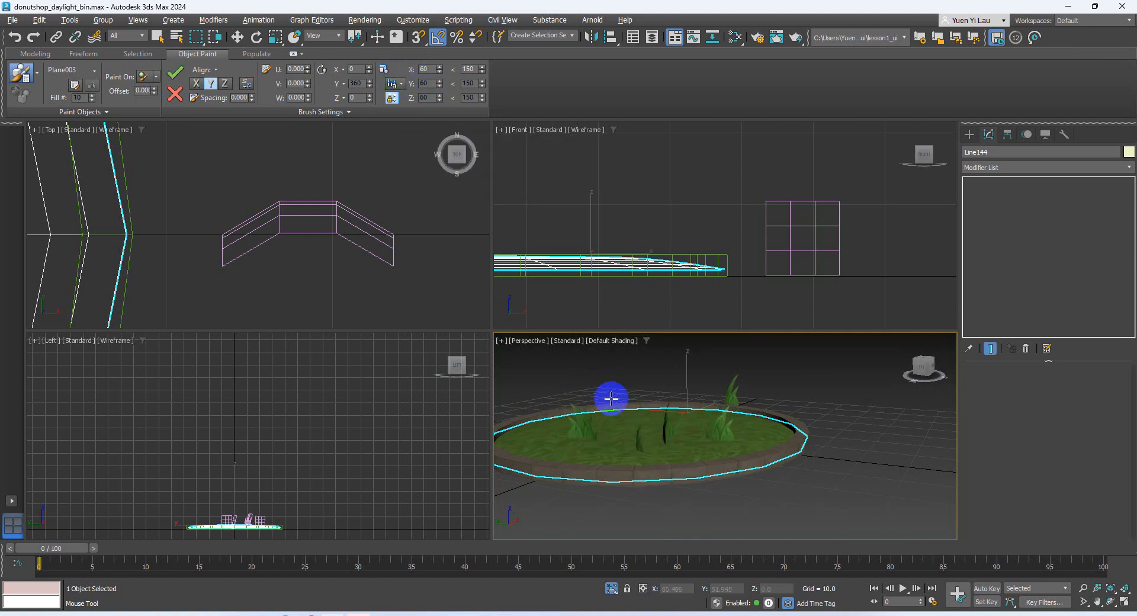
Set the paint spacing to 5 and fill the whole round bed with painted grass planes.
middle_click_drag(611, 398, 584, 463, "alt")
left_click(639, 407)
left_click(567, 442)
left_click(619, 494)
middle_click_drag(654, 443, 678, 425)
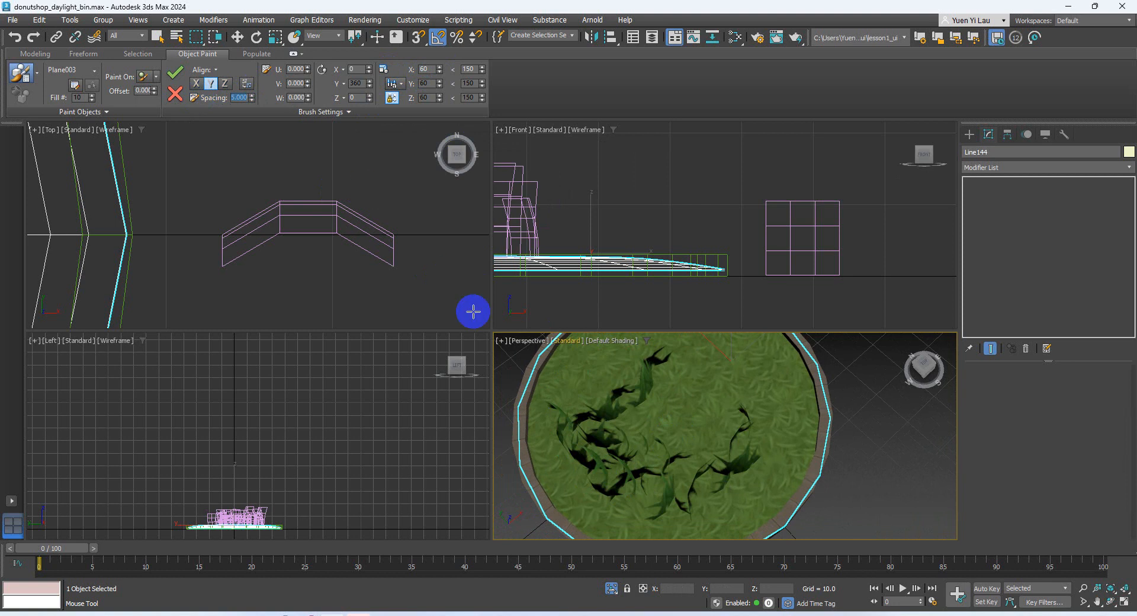
scroll(737, 415, "down", 3)
mouse_move(734, 389)
left_mouse_down()
mouse_move(612, 421)
mouse_move(681, 520)
mouse_move(767, 399)
mouse_move(673, 393)
mouse_move(710, 441)
mouse_move(718, 393)
mouse_move(685, 414)
left_mouse_up()
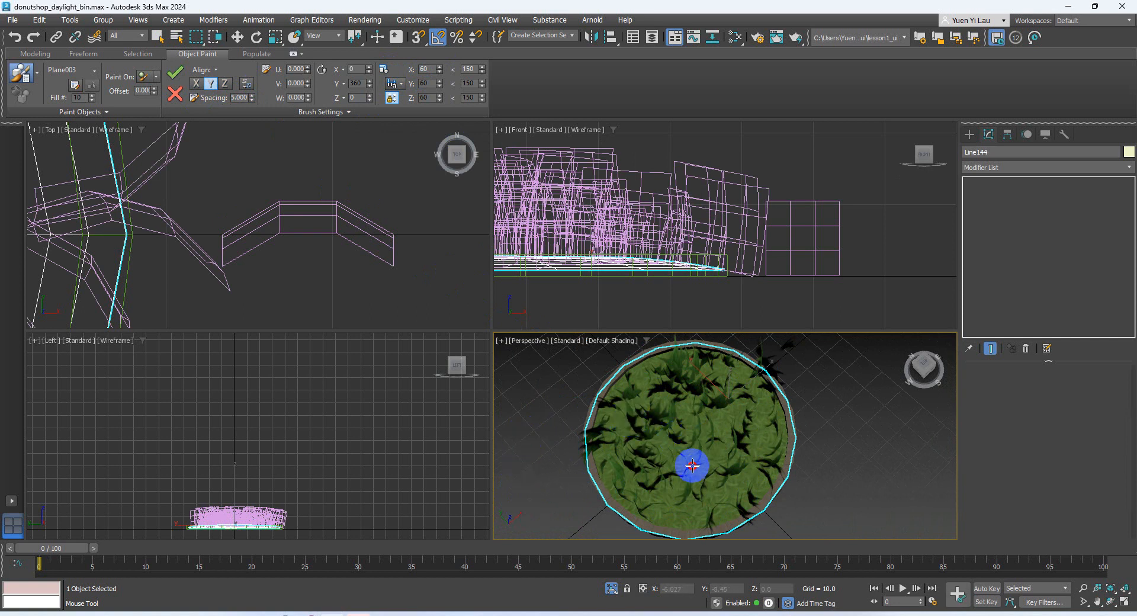
mouse_move(735, 412)
left_mouse_down()
mouse_move(668, 363)
mouse_move(617, 460)
mouse_move(757, 460)
mouse_move(722, 460)
left_mouse_up()
middle_click_drag(722, 460, 744, 446, "alt")
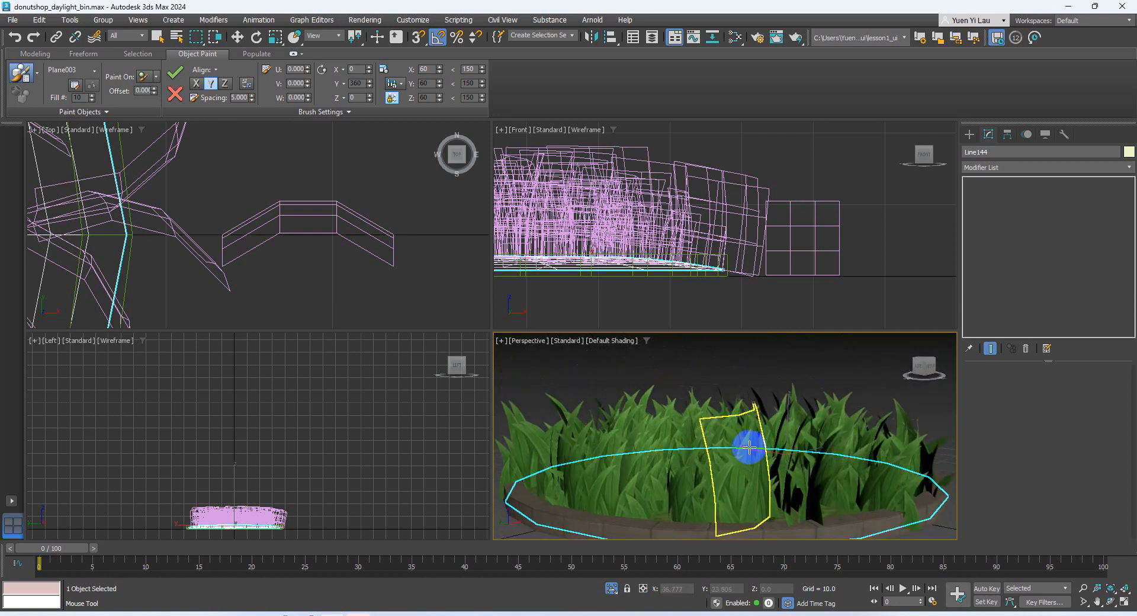
middle_click_drag(513, 414, 363, 152, "alt")
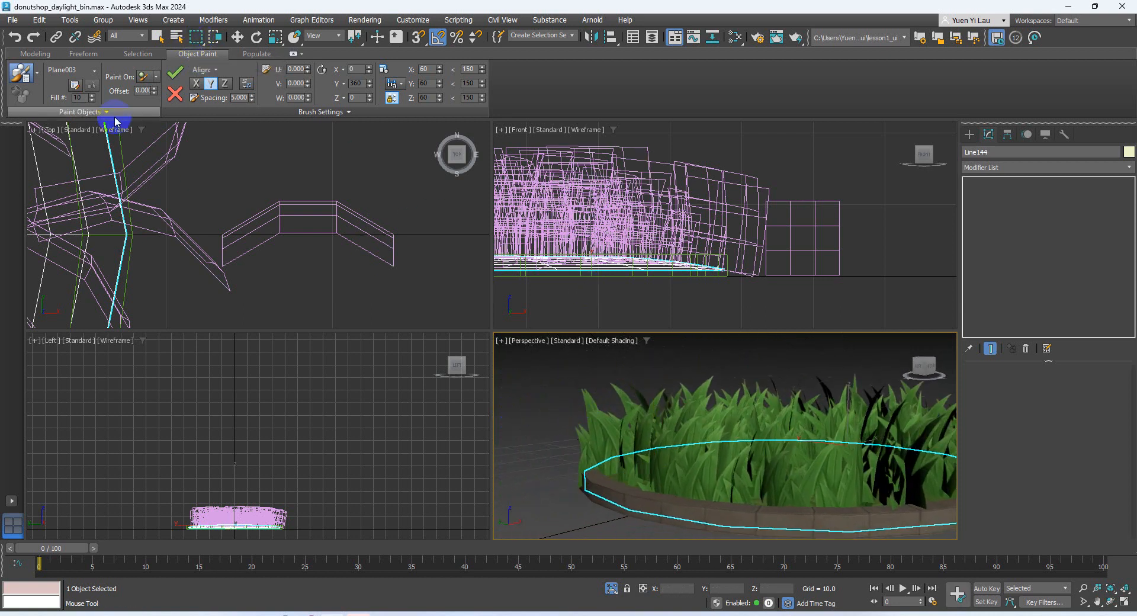
Stop object painting and delete the grass planes that poke out through the outer side of the rim.
left_click(226, 82)
left_click(242, 35)
left_click(578, 455)
mouse_move(546, 459)
middle_mouse_down("alt")
mouse_move(641, 472)
mouse_move(600, 501)
mouse_move(599, 514)
middle_mouse_up("alt")
scroll(574, 490, "up", 3)
left_click(592, 498)
left_click(605, 437)
left_click(585, 513)
middle_click_drag(603, 446, 659, 393, "alt")
left_click(609, 472)
scroll(659, 393, "up", 3)
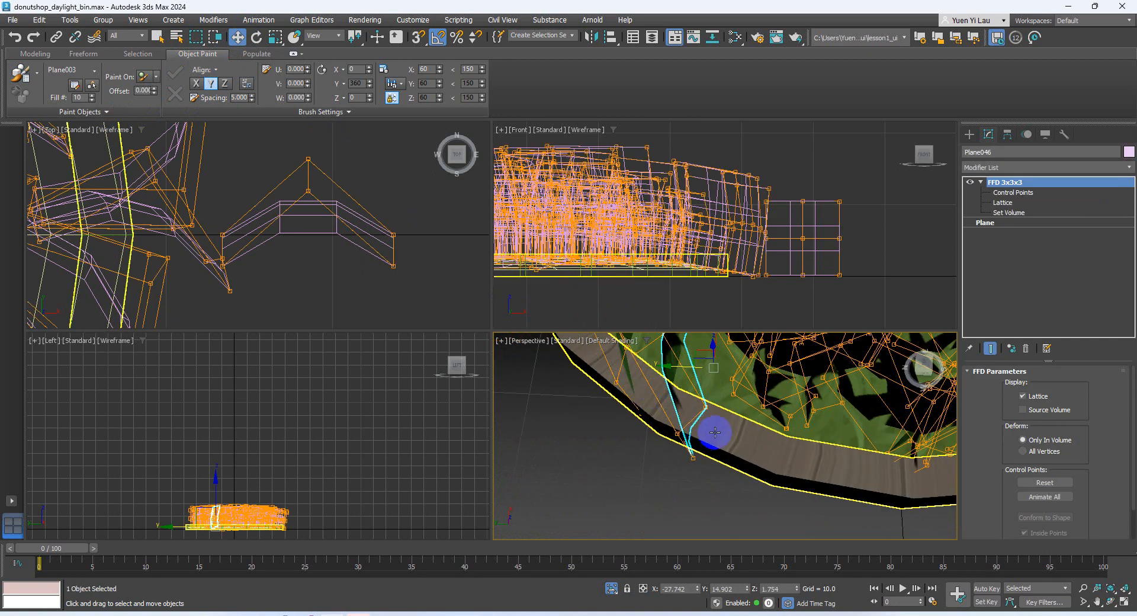
left_click(615, 487)
left_click(675, 372)
scroll(681, 388, "up", 1)
middle_click_drag(699, 444, 690, 439, "alt")
left_click(719, 459)
left_click(667, 498)
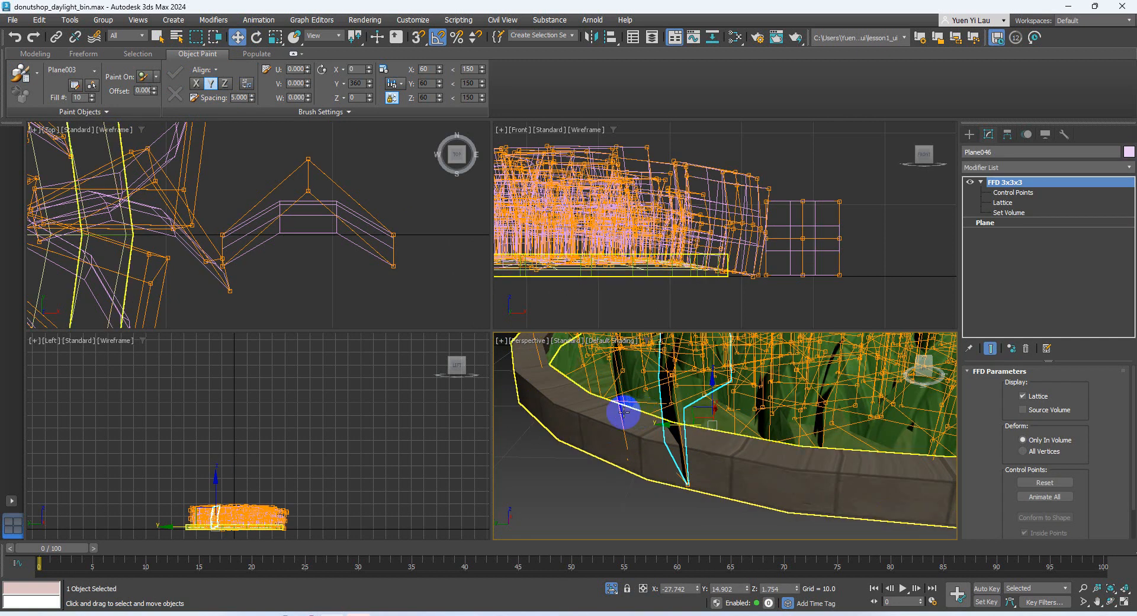
left_click(699, 459)
left_click(670, 434)
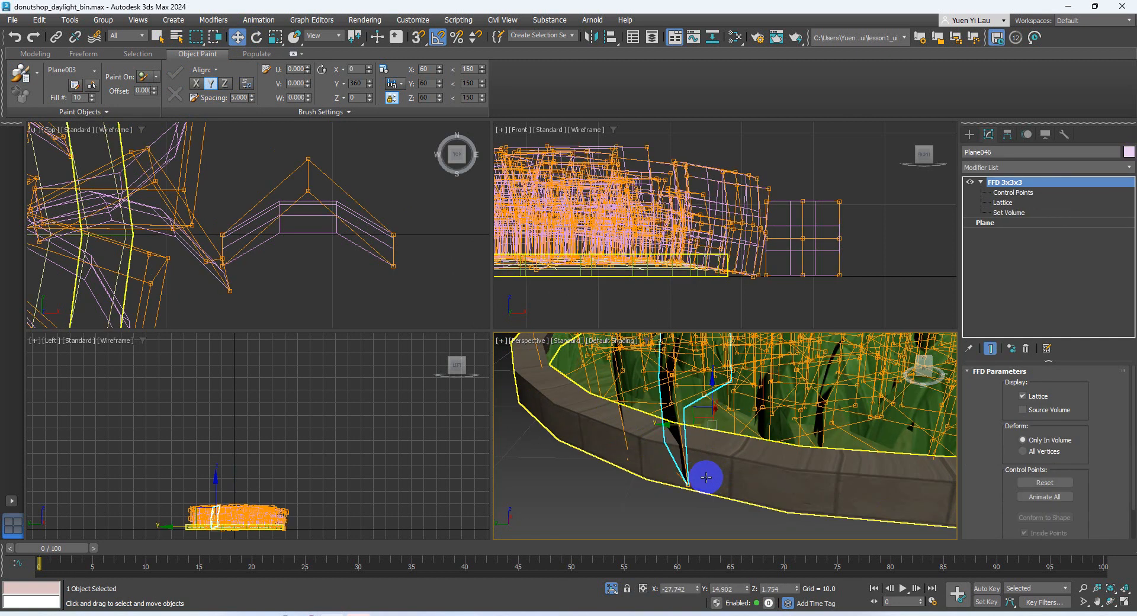
left_click(640, 479)
left_click(674, 403)
key("Delete")
left_click(621, 410)
left_click(618, 396)
key("Delete")
Delete another grass plane overhanging the near edge of the bed's rim.
middle_click_drag(635, 401, 764, 422, "alt")
scroll(758, 489, "down", 4)
middle_click_drag(676, 406, 700, 357)
left_click(722, 465)
key("Delete")
Work along the adjacent stretch of the rim and delete each grass plane that sticks out over it.
middle_click_drag(754, 487, 602, 472, "alt")
left_click(615, 467)
key("Delete")
left_click(576, 451)
key("Delete")
left_click(551, 431)
key("Delete")
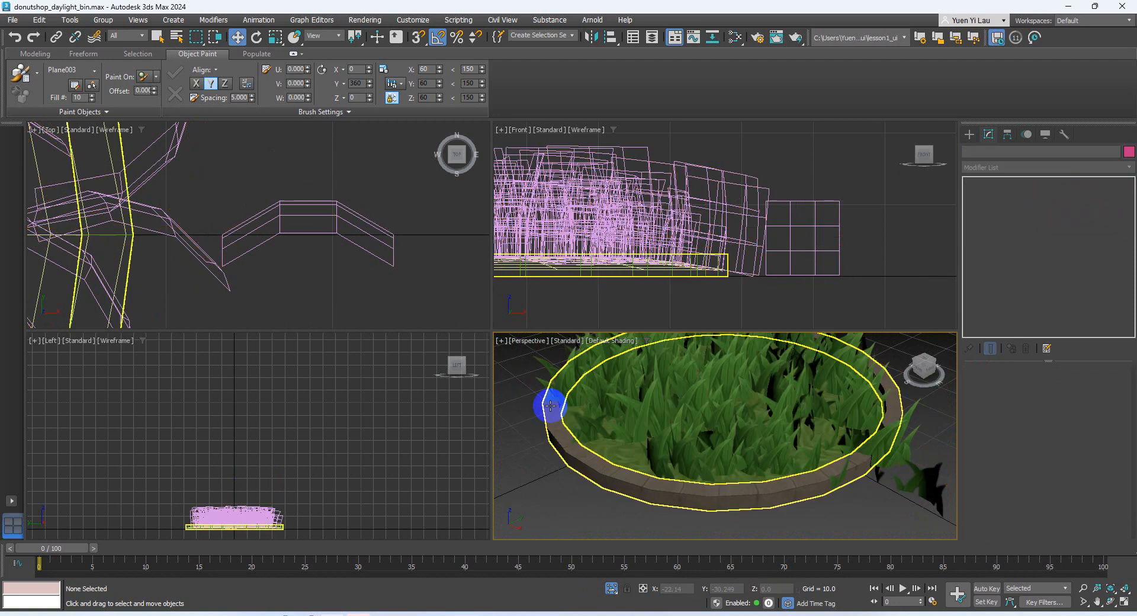
left_click(547, 397)
left_click(546, 391)
key("Delete")
Delete the remaining overhanging grass planes, including those on the rim side facing the original grass plane.
middle_click_drag(561, 416, 566, 460, "alt")
left_click(625, 454)
key("Delete")
left_click(758, 393)
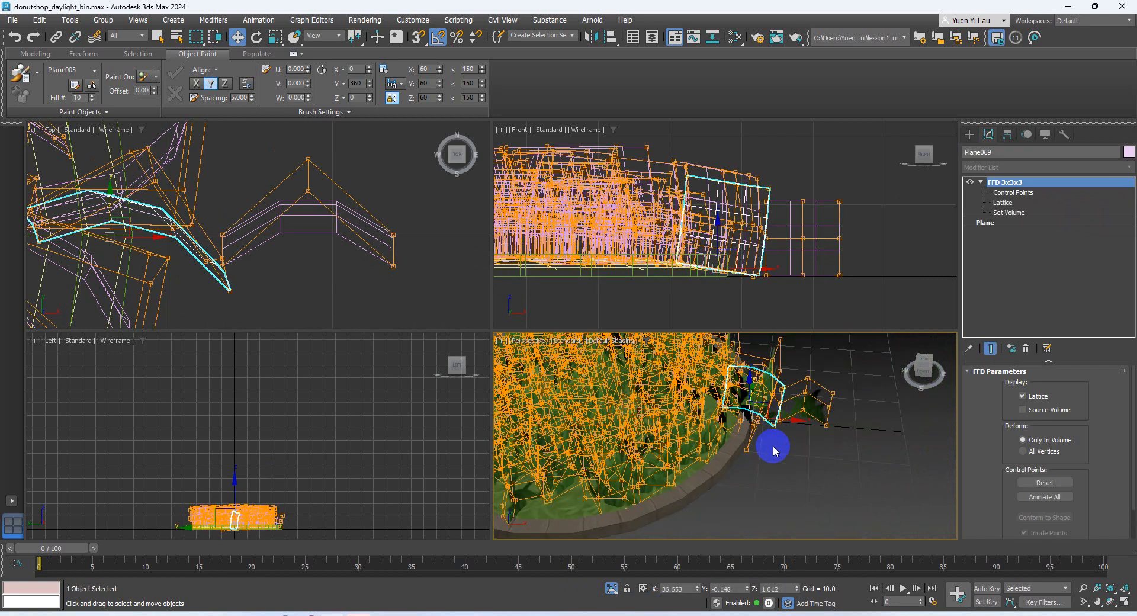
key("Delete")
left_click(762, 388)
key("Delete")
left_click(739, 400)
key("Delete")
left_click(744, 379)
key("Delete")
Try to adjust the FFD control points of the original grass plane, undo the change and leave control-point editing.
left_click(794, 415)
mouse_move(834, 433)
middle_mouse_down("alt")
mouse_move(840, 388)
mouse_move(829, 419)
middle_mouse_up("alt")
left_click(1012, 193)
left_click_drag(800, 357, 836, 366)
key("ctrl+z")
left_click(811, 407)
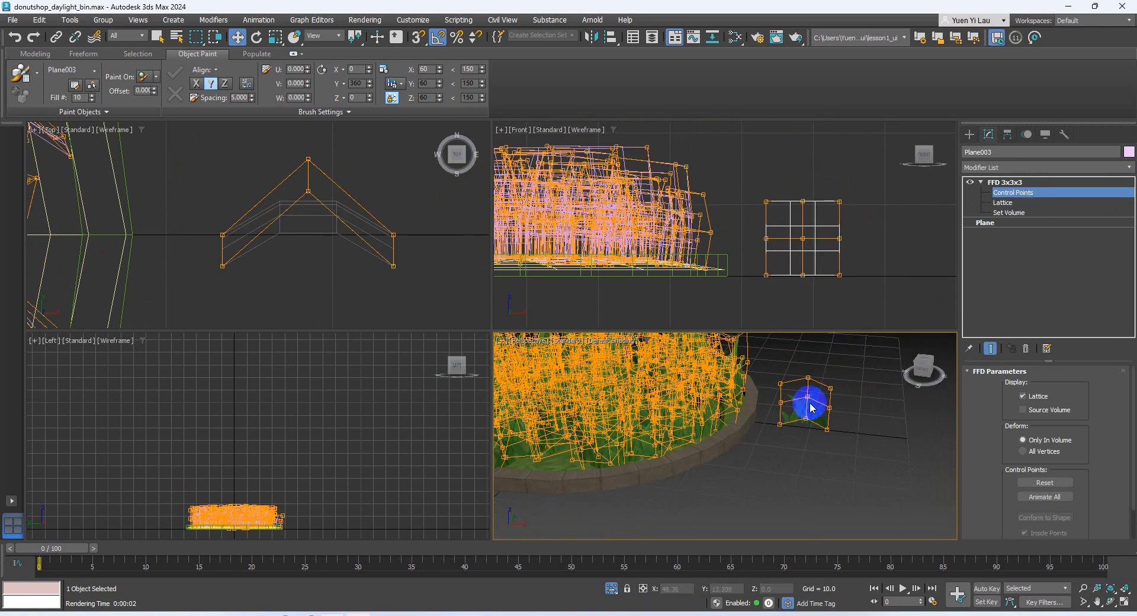
right_click(811, 406)
left_click(861, 408)
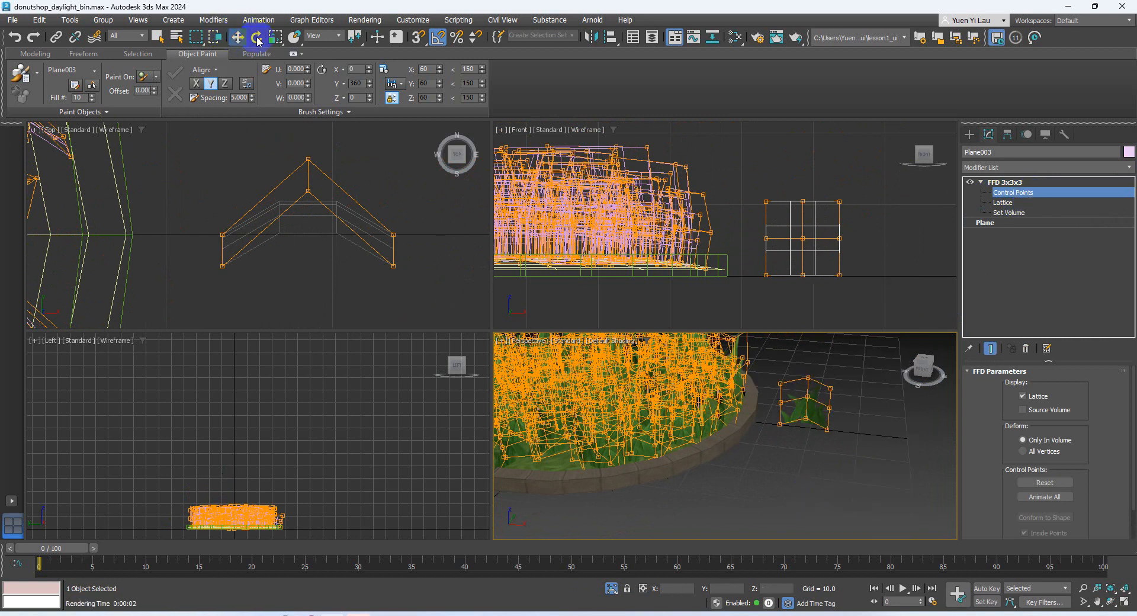
left_click(1019, 192)
Select the bed, all painted grass and the original plane, and group them as flowerbed.
scroll(742, 437, "down", 5)
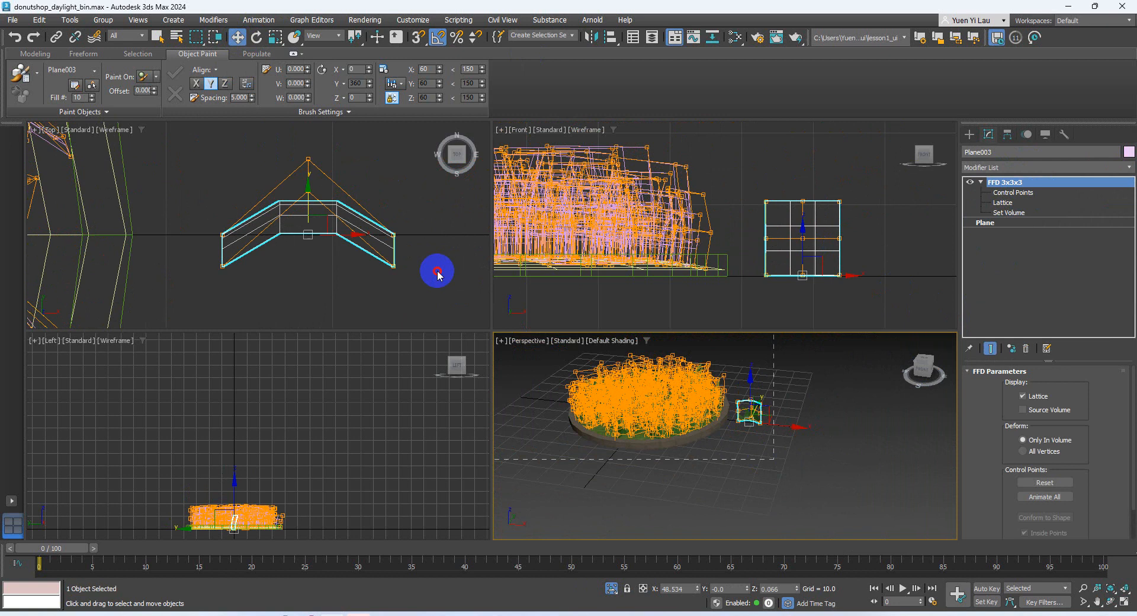
key("ctrl+a")
left_click(99, 21)
left_click(115, 30)
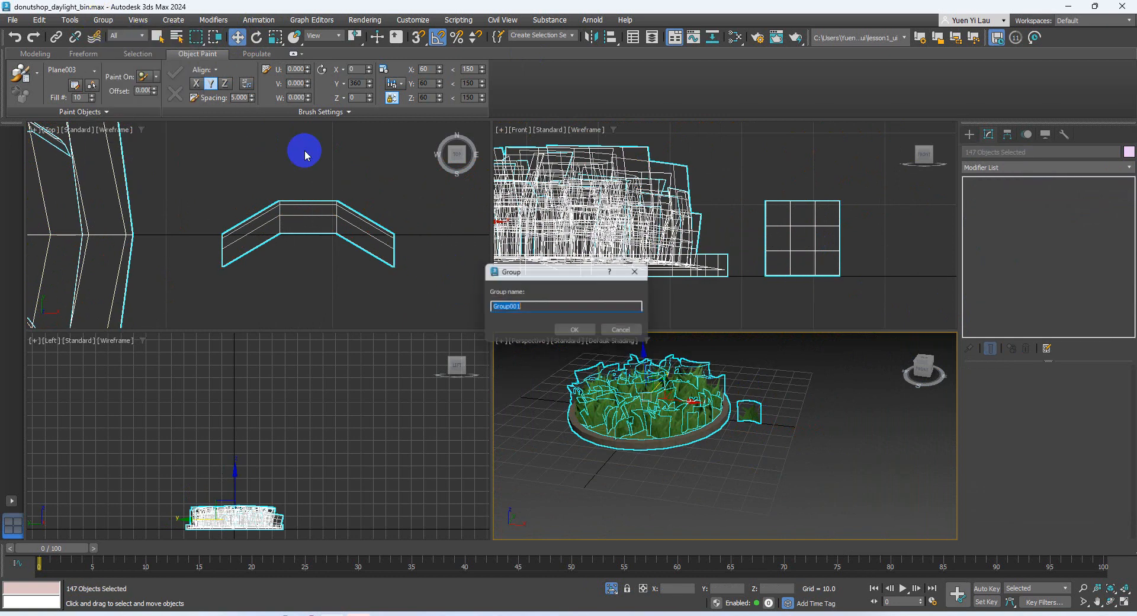
type("flowerbed")
key("Return")
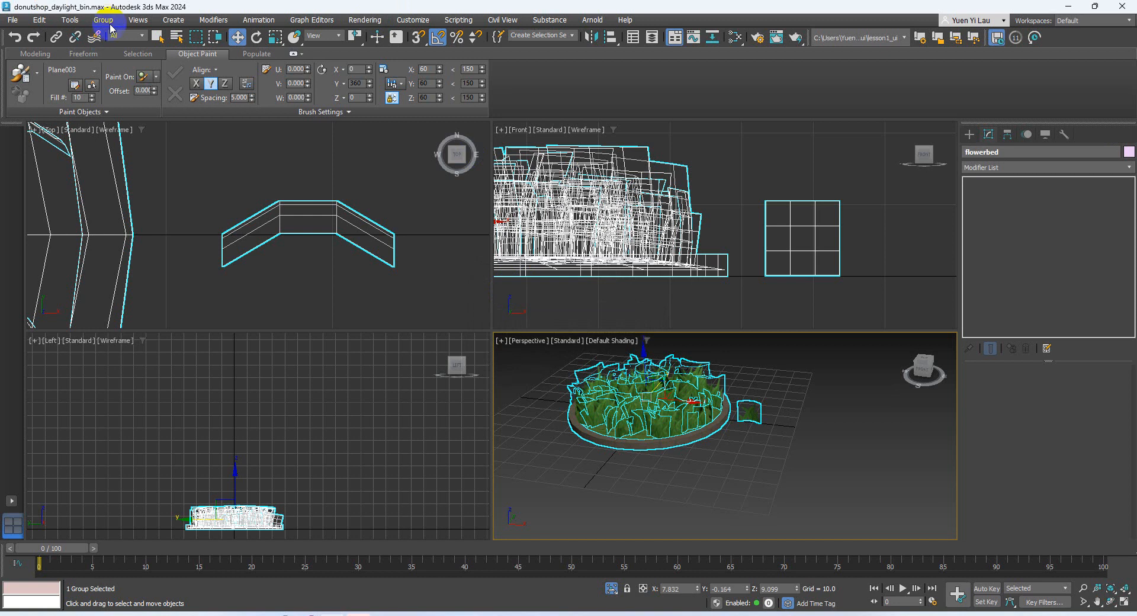
Open the flowerbed group and remove the original grass plane standing beside the bed.
left_click(107, 23)
left_click(110, 69)
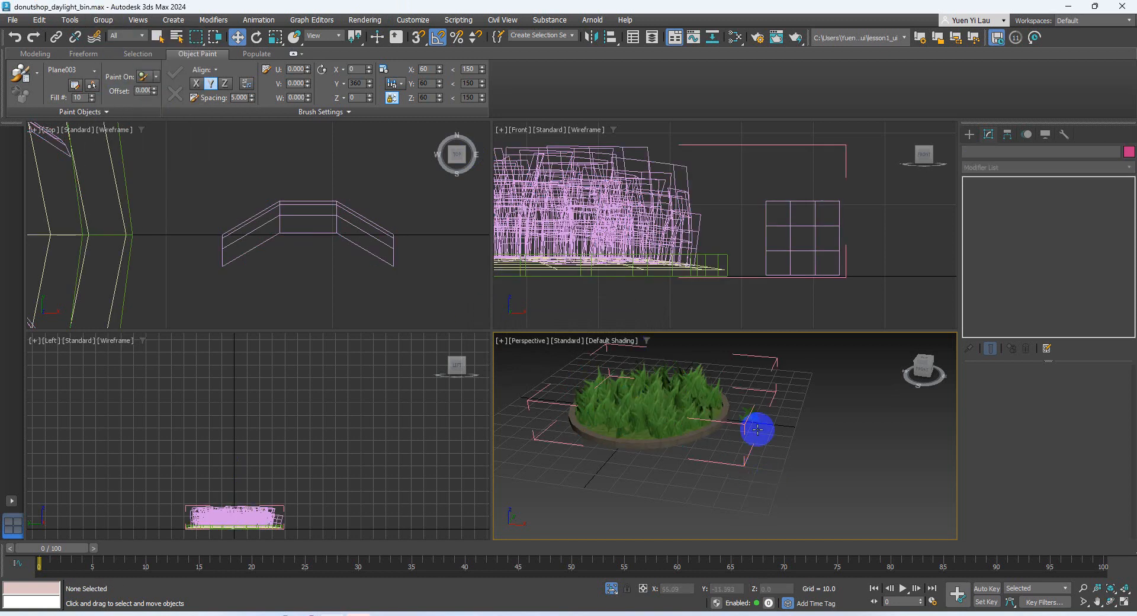
left_click(757, 429)
right_click(748, 414)
left_click(777, 374)
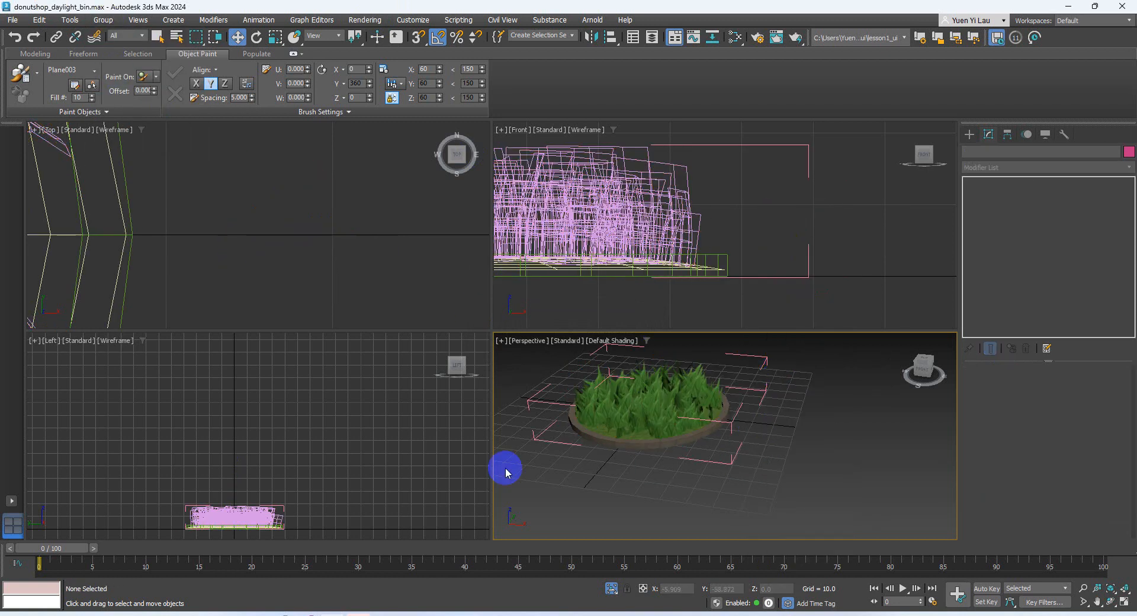
Close the open flowerbed group and end its isolation to bring back the whole donut shop scene.
left_click(104, 21)
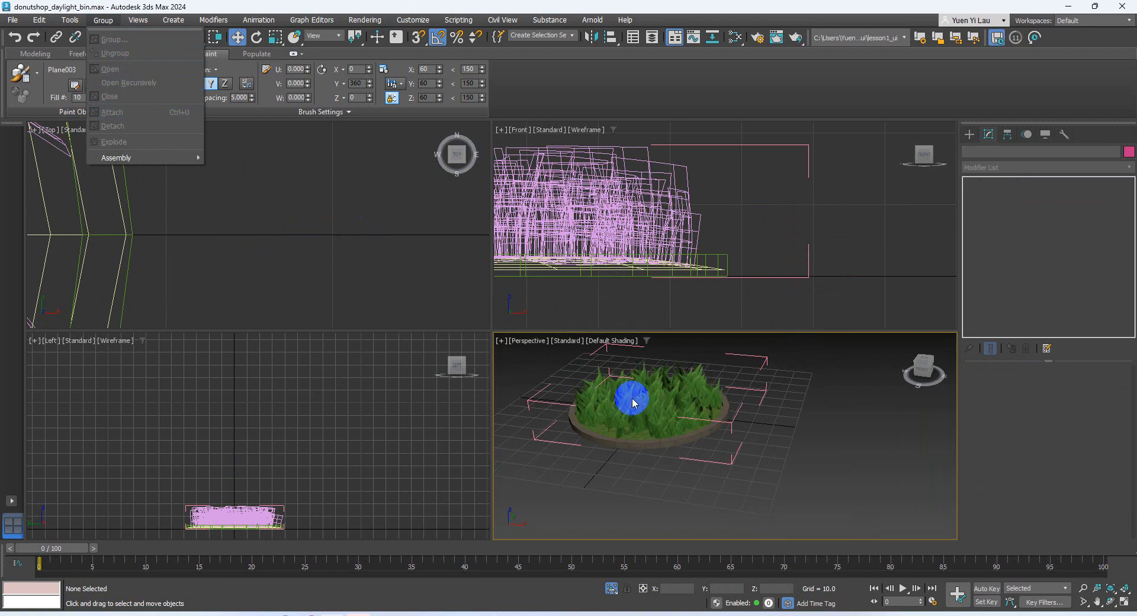
left_click(634, 418)
left_click(105, 25)
left_click(106, 22)
left_click(105, 23)
left_click(378, 305)
left_click(673, 442)
left_click(667, 514)
left_click(633, 444)
left_click(107, 21)
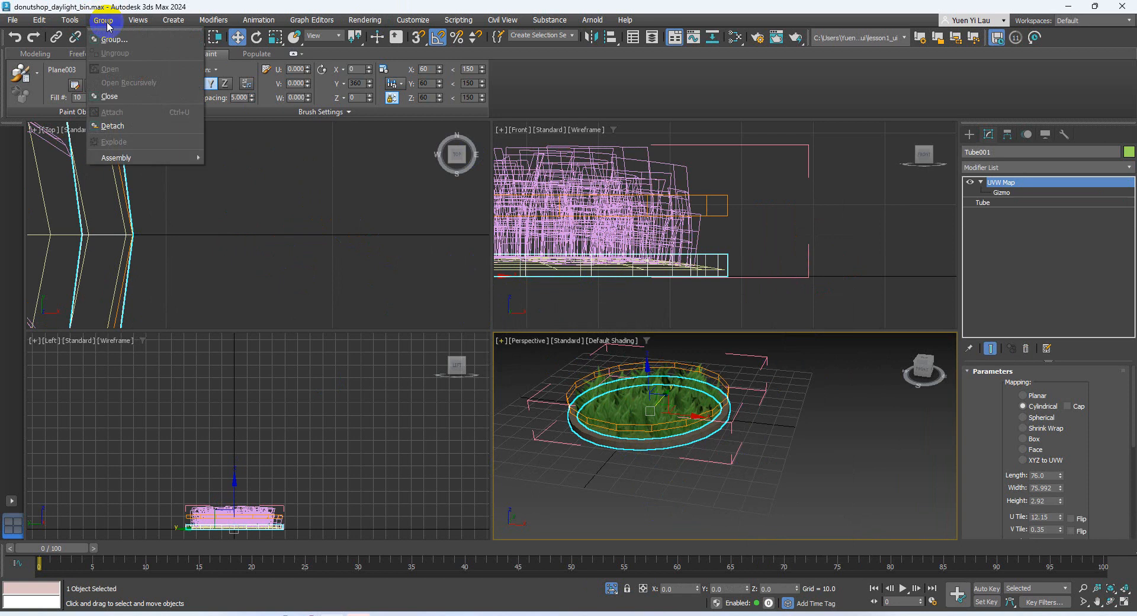
left_click(110, 97)
right_click(813, 443)
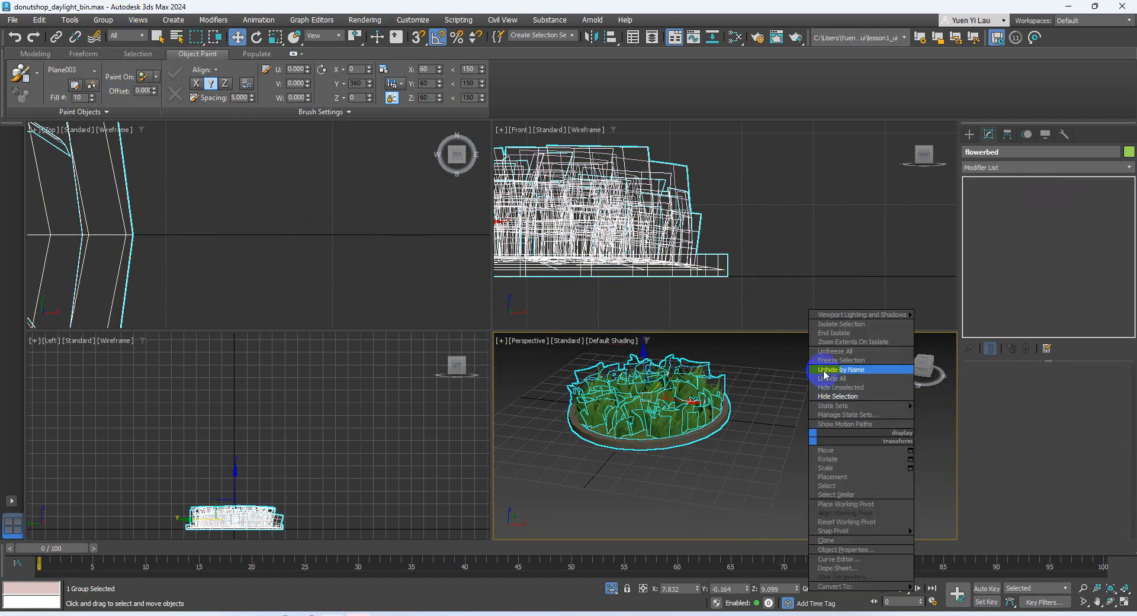
left_click(835, 334)
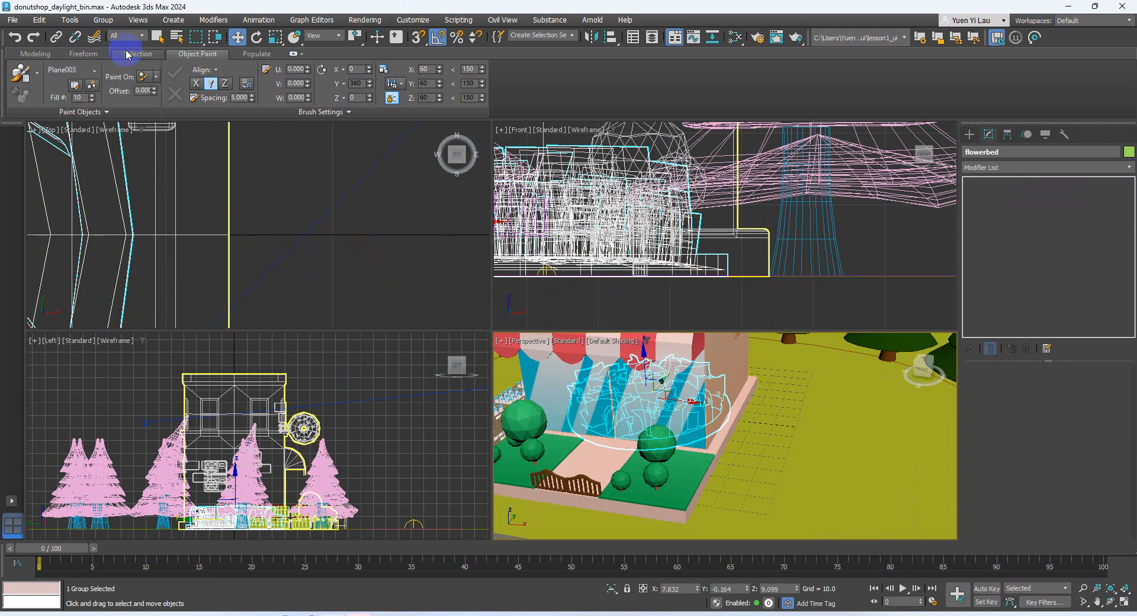
Place the flowerbed between the shop and the pine trees beside it, and create one instance of it across the road.
scroll(241, 196, "down", 5)
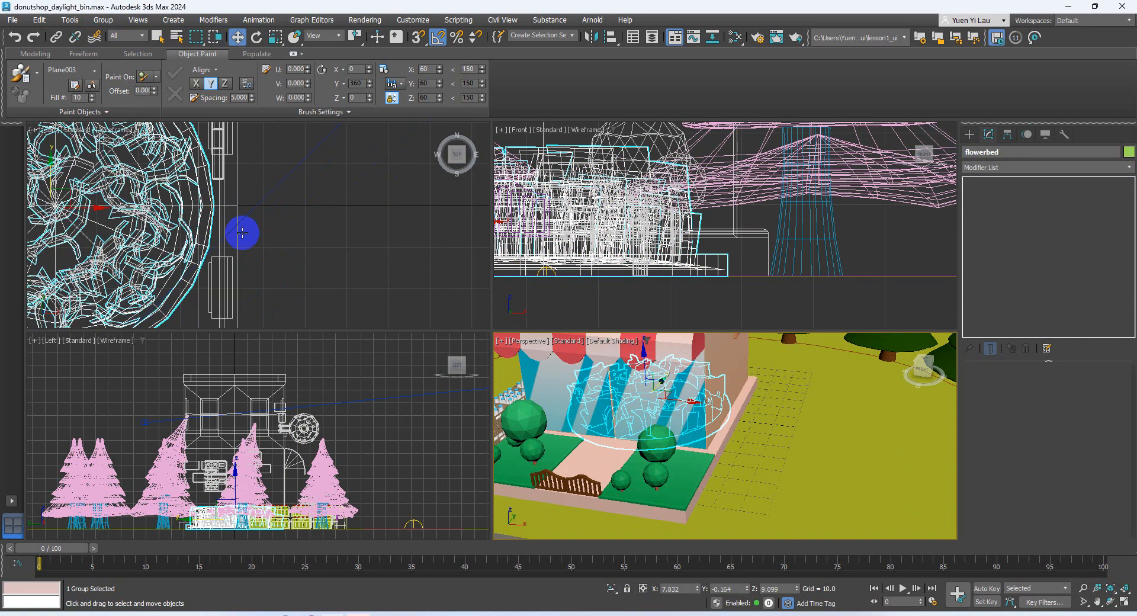
middle_click_drag(226, 202, 284, 142)
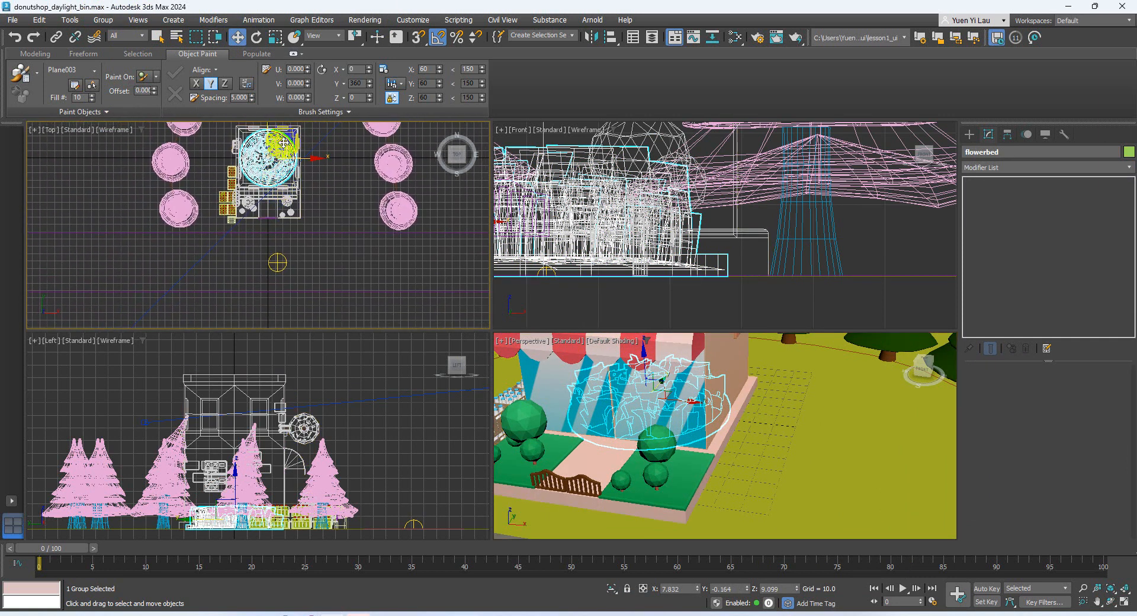
left_click_drag(284, 141, 233, 312)
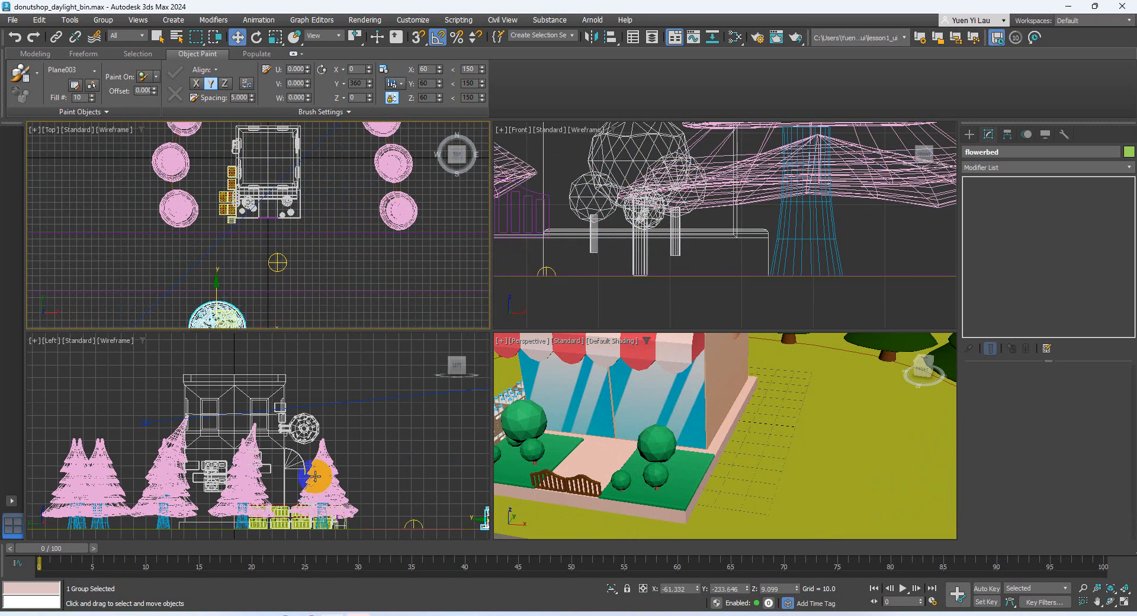
middle_click_drag(231, 322, 252, 275)
mouse_move(253, 276)
left_mouse_down()
mouse_move(356, 162)
mouse_move(381, 152)
mouse_move(378, 136)
mouse_move(232, 272)
left_mouse_up()
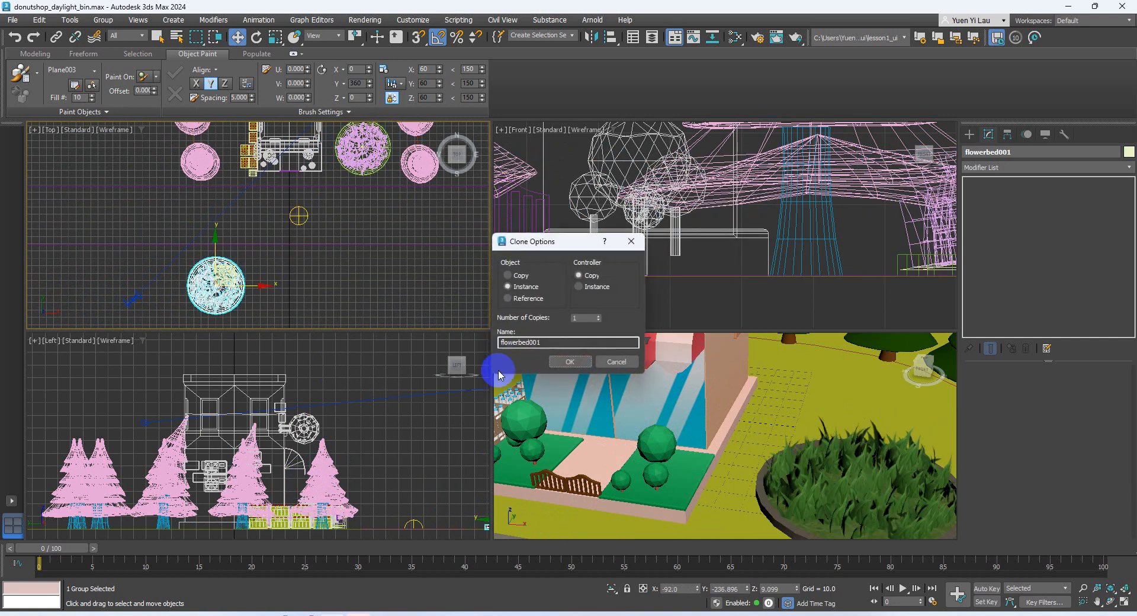
left_click(568, 363)
Examine the cloned flowerbed across the road from several angles and up close, with the shop in the background.
right_click(627, 436)
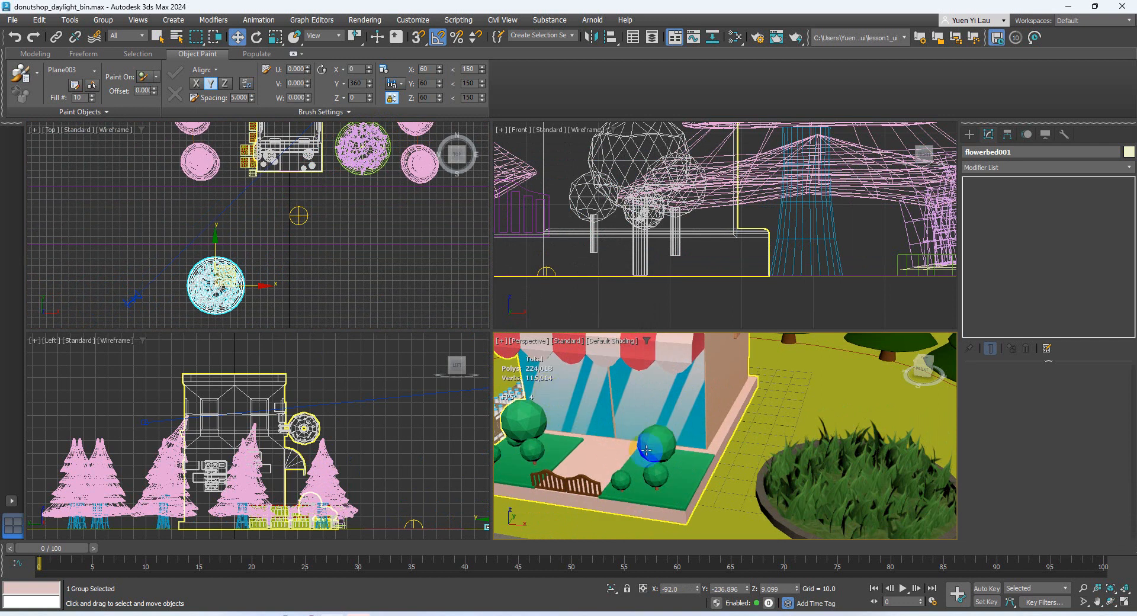
middle_click_drag(646, 454, 685, 413, "alt")
middle_click_drag(616, 430, 657, 416)
middle_click_drag(746, 389, 673, 466)
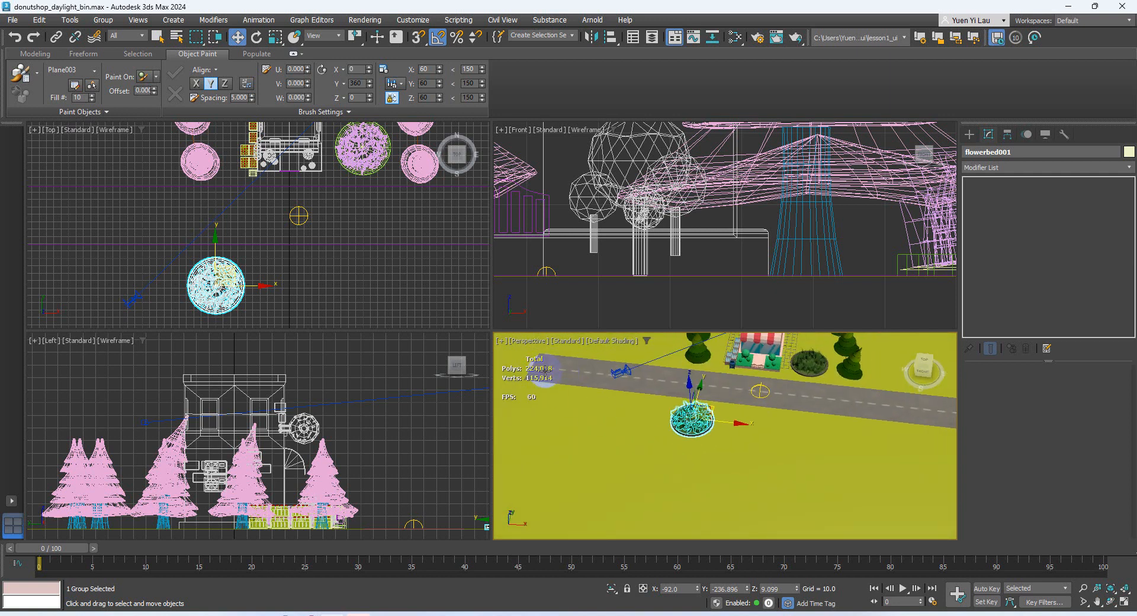
scroll(551, 360, "up", 5)
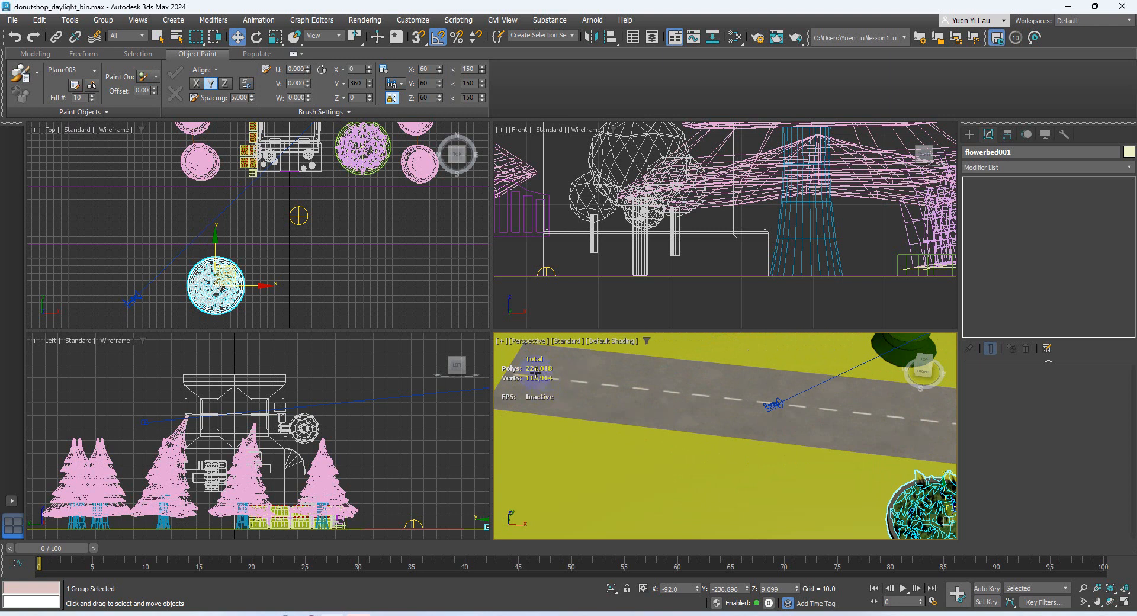
key("z")
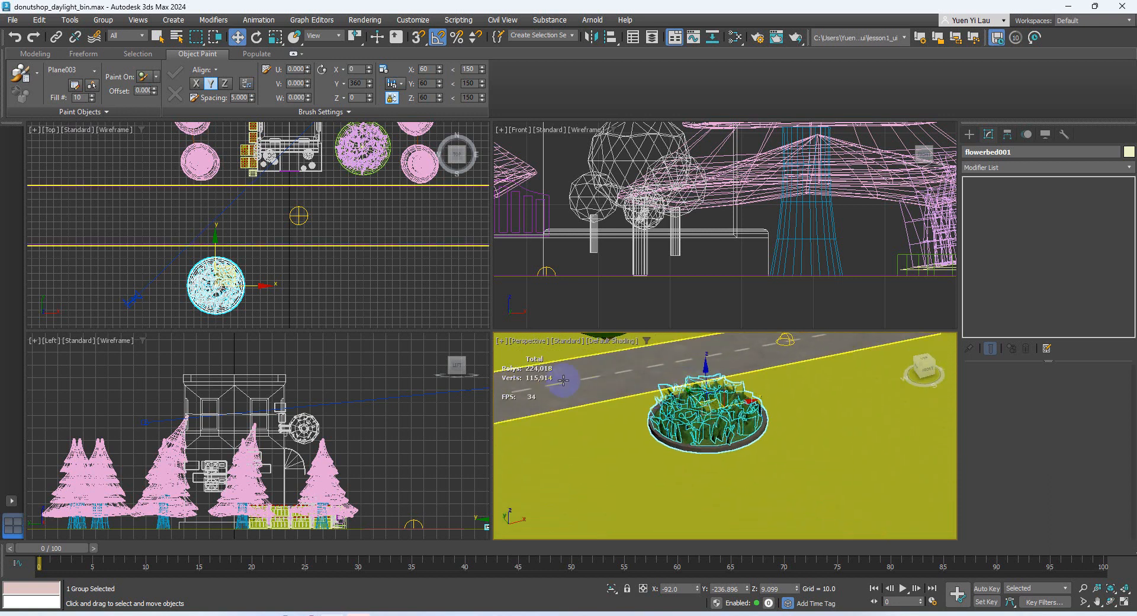
middle_click_drag(714, 417, 678, 468, "alt")
scroll(702, 395, "up", 5)
scroll(790, 401, "down", 2)
scroll(684, 464, "down", 2)
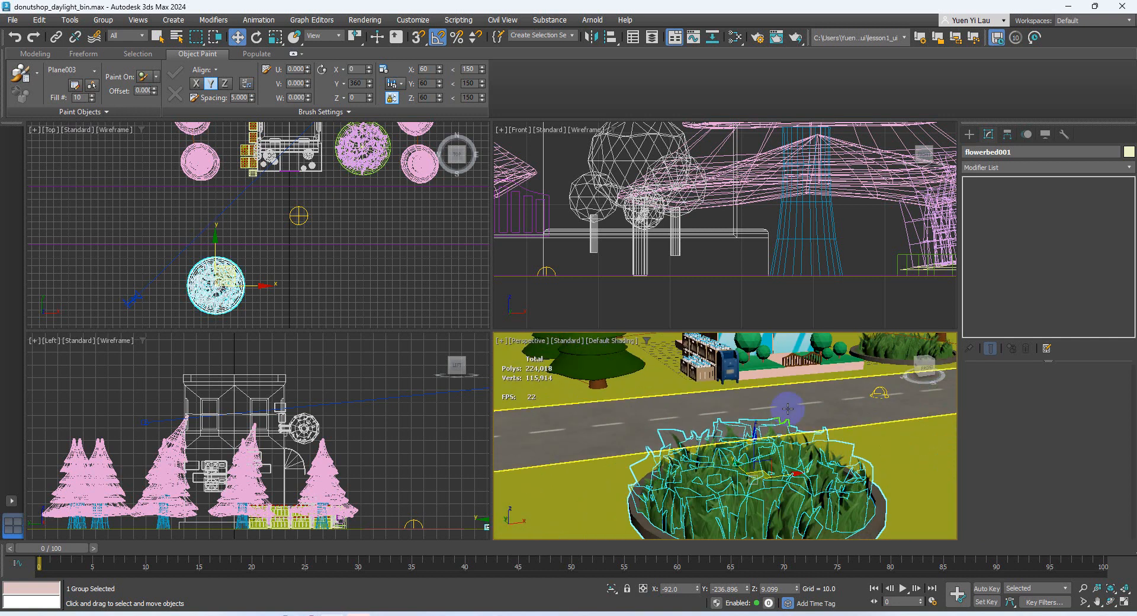